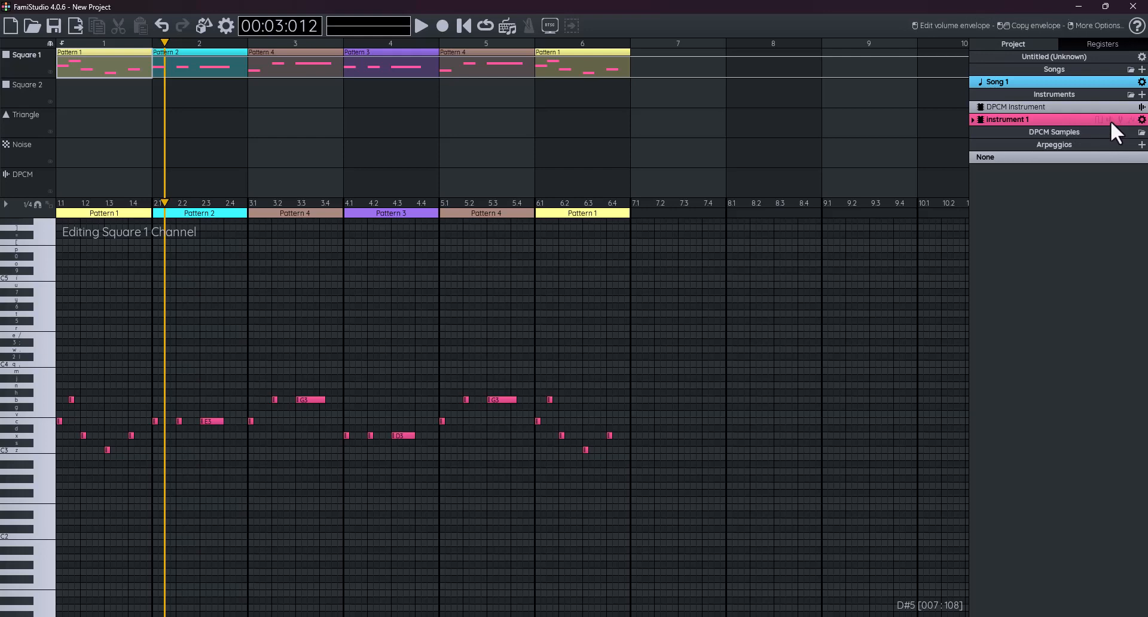
# - Open Instrument 1's volume envelope, which starts as a single step at 15
pyautogui.click(1110, 120)
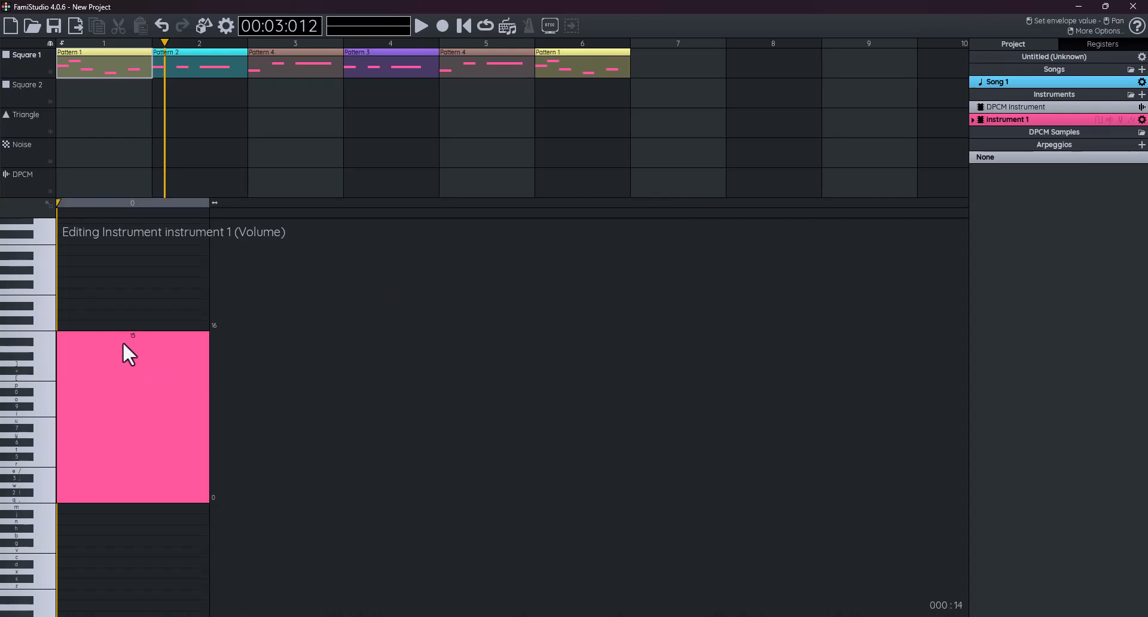
pyautogui.moveTo(123, 341); pyautogui.dragTo(123, 315)
pyautogui.moveTo(29, 426); pyautogui.dragTo(32, 475)
pyautogui.moveTo(124, 342); pyautogui.dragTo(125, 415)
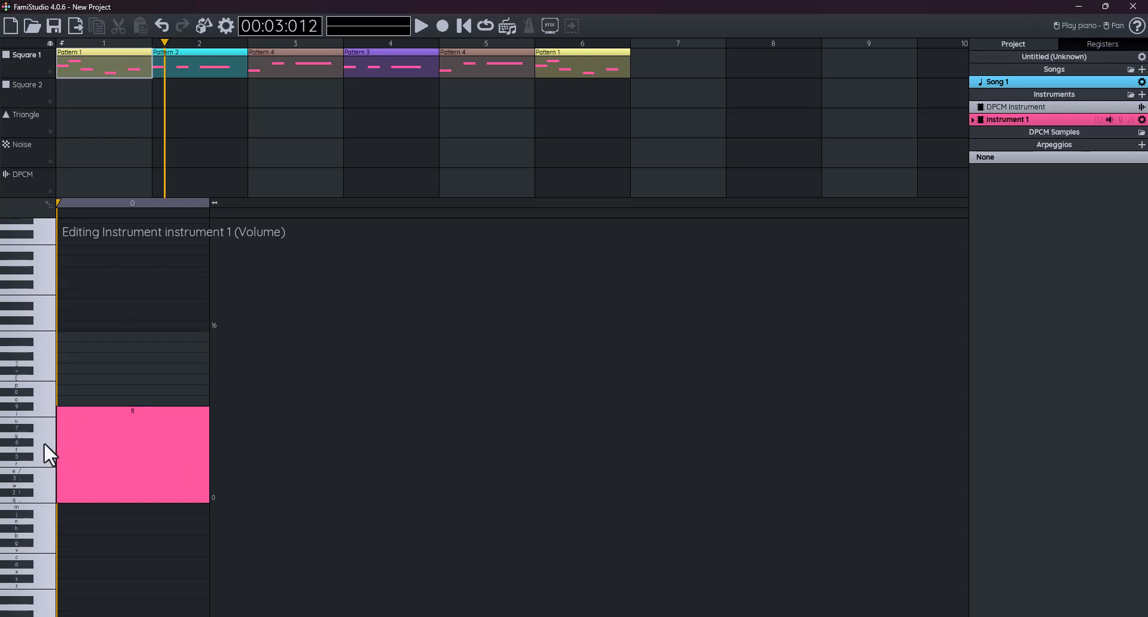
pyautogui.moveTo(44, 443); pyautogui.dragTo(48, 472)
pyautogui.moveTo(118, 421); pyautogui.dragTo(119, 501)
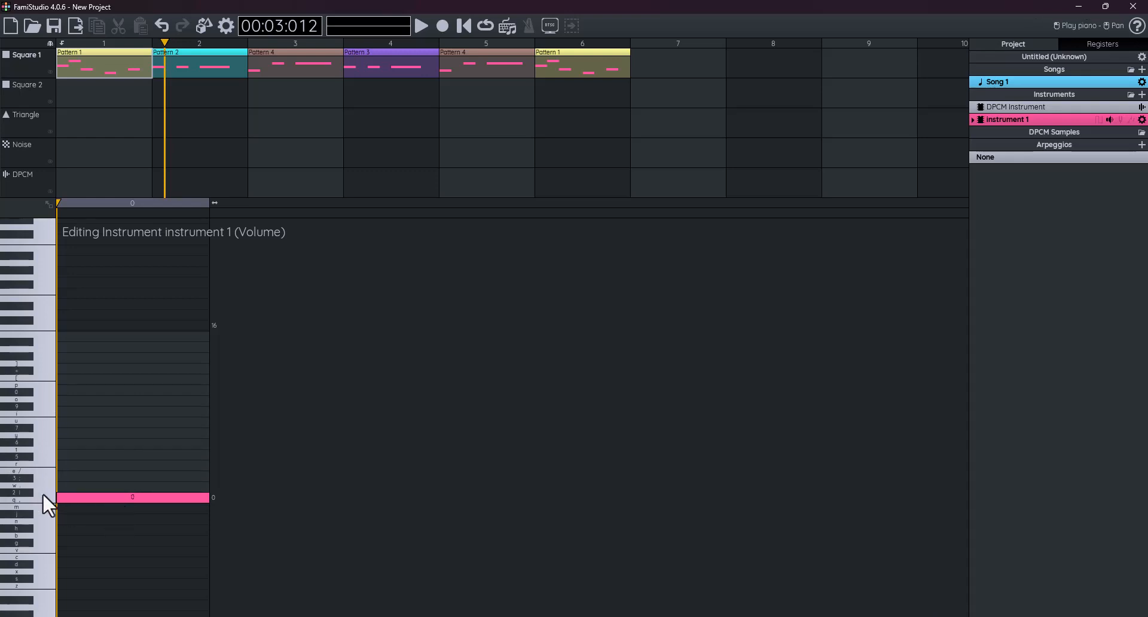
pyautogui.moveTo(139, 491); pyautogui.dragTo(141, 487)
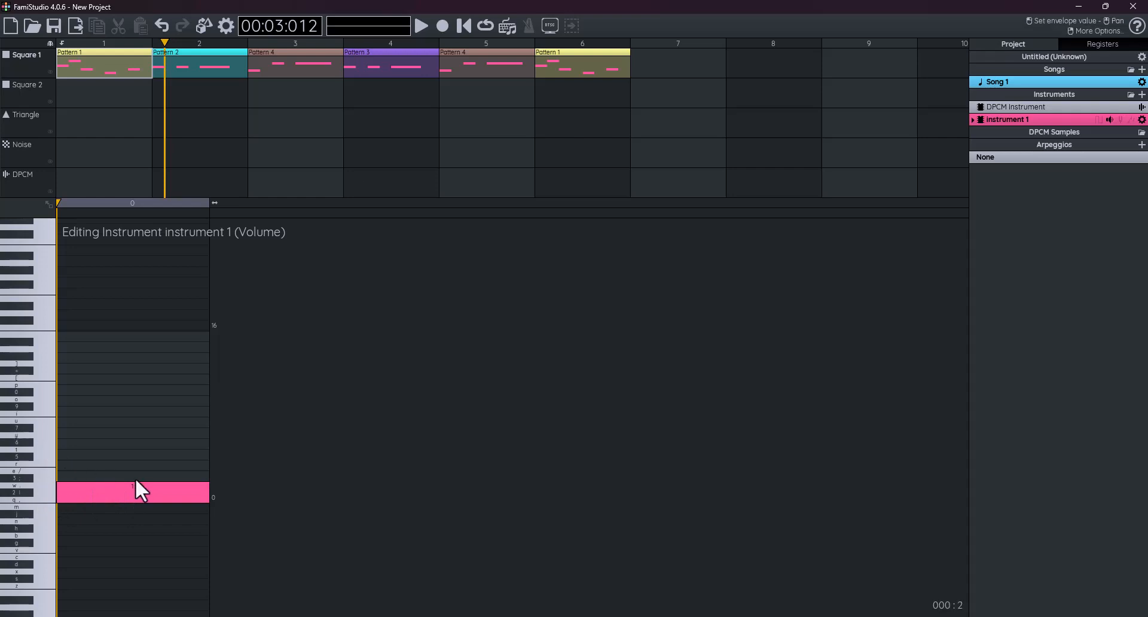
pyautogui.moveTo(140, 491); pyautogui.dragTo(150, 331)
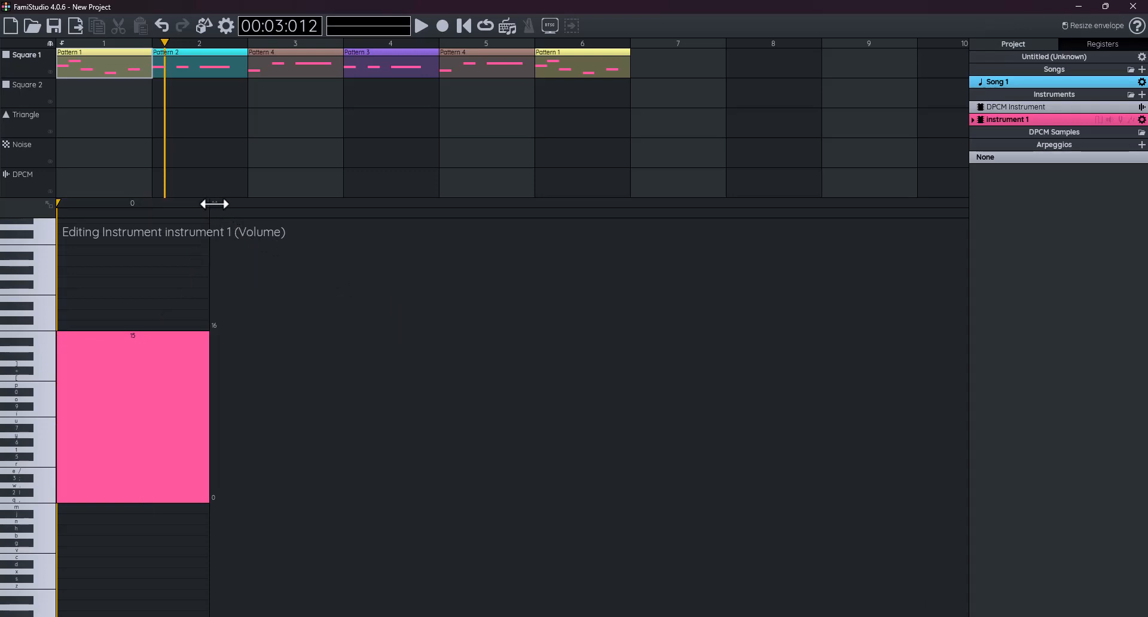
# - Extend the volume envelope to seven steps, each at 15, and zoom out to view it
pyautogui.moveTo(214, 203); pyautogui.dragTo(773, 213)
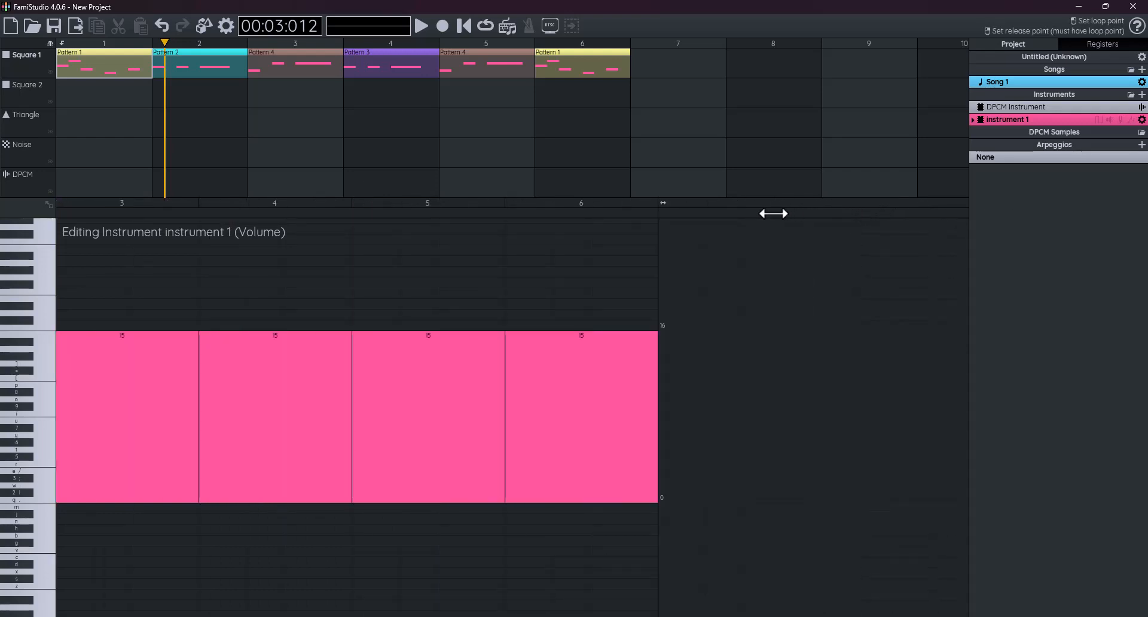
pyautogui.hscroll(8, 405, 402)
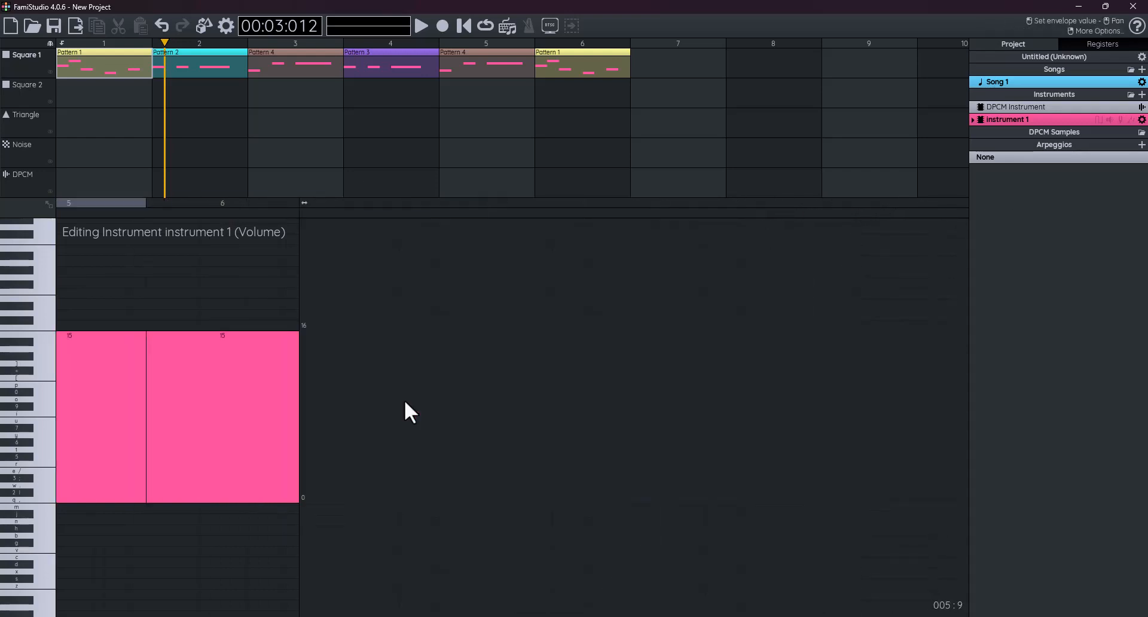
pyautogui.hscroll(-1, 405, 402)
pyautogui.hscroll(-10, 404, 399)
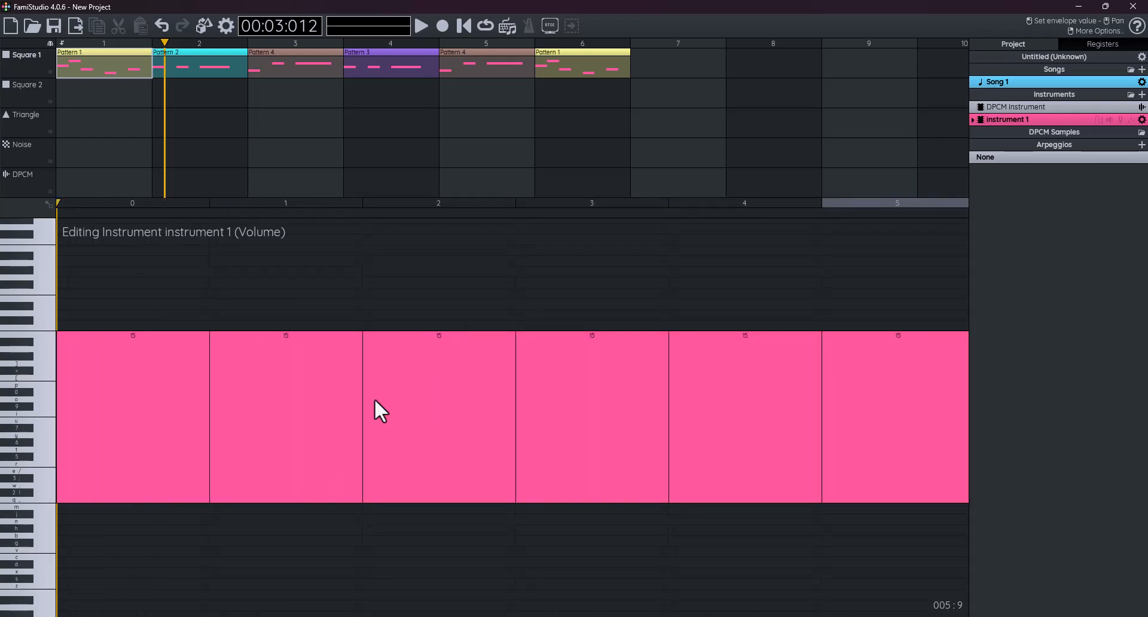
pyautogui.scroll(-2, 504, 378)
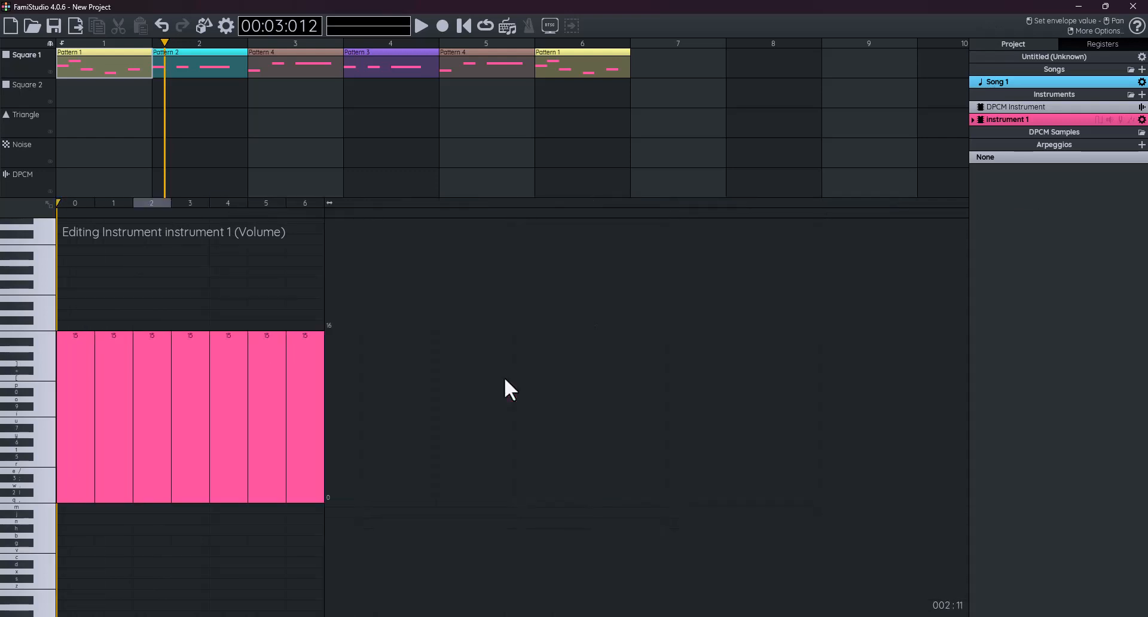
pyautogui.scroll(1, 505, 376)
pyautogui.scroll(-1, 504, 377)
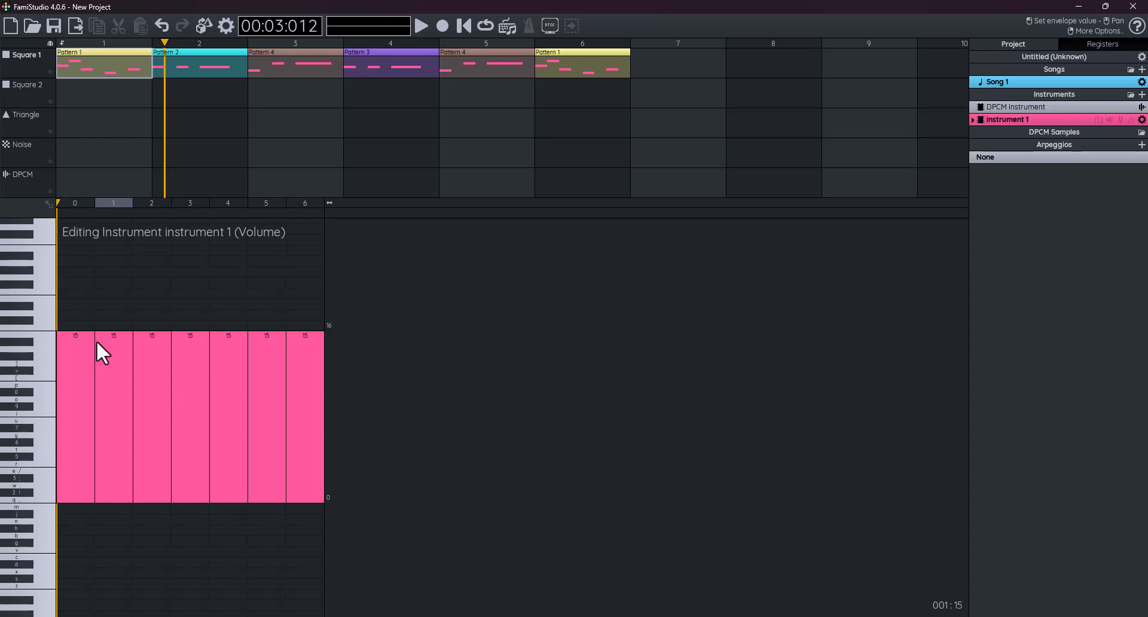
# - Draw the volume decay 15, 12, 9, 7, 5, 3, 0, previewing it on piano keys
pyautogui.moveTo(101, 344)
pyautogui.mouseDown()
pyautogui.moveTo(105, 363)
pyautogui.moveTo(154, 378)
pyautogui.moveTo(154, 396)
pyautogui.moveTo(195, 426)
pyautogui.moveTo(236, 432)
pyautogui.moveTo(238, 446)
pyautogui.moveTo(279, 455)
pyautogui.moveTo(284, 469)
pyautogui.moveTo(301, 463)
pyautogui.moveTo(302, 486)
pyautogui.mouseUp()
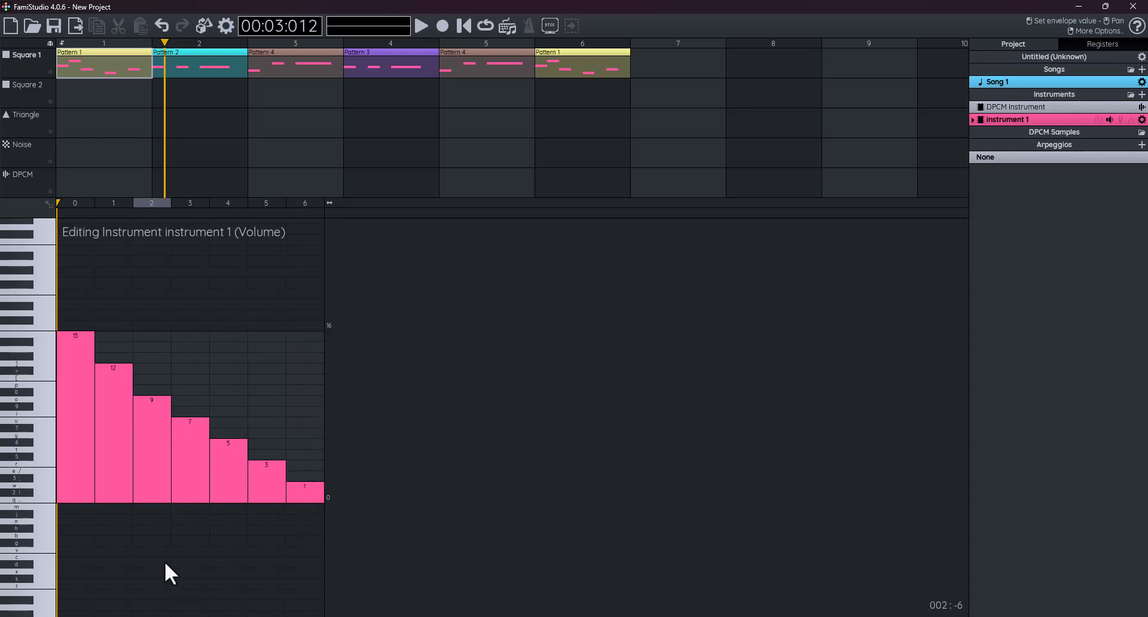
pyautogui.click(33, 440)
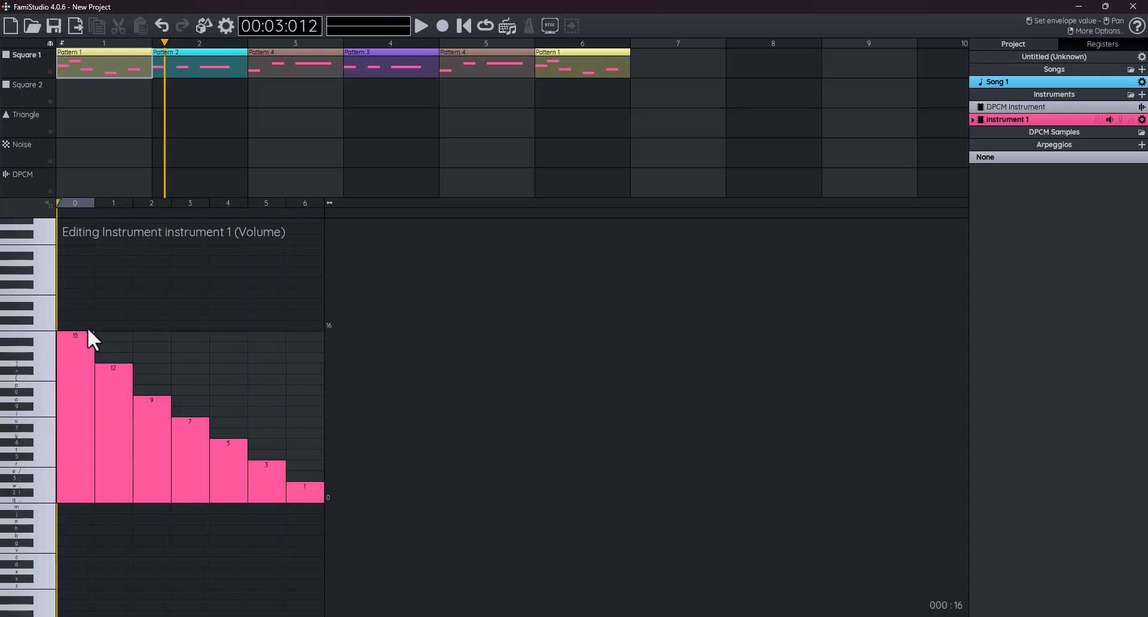
pyautogui.click(33, 442)
pyautogui.click(47, 470)
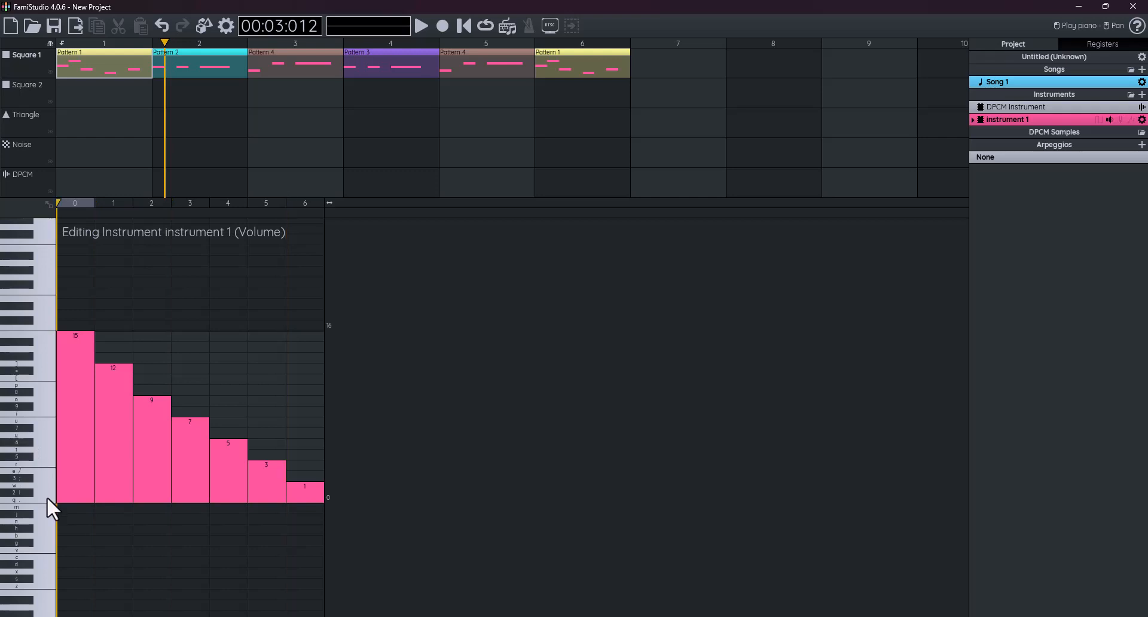
pyautogui.click(46, 496)
pyautogui.click(41, 388)
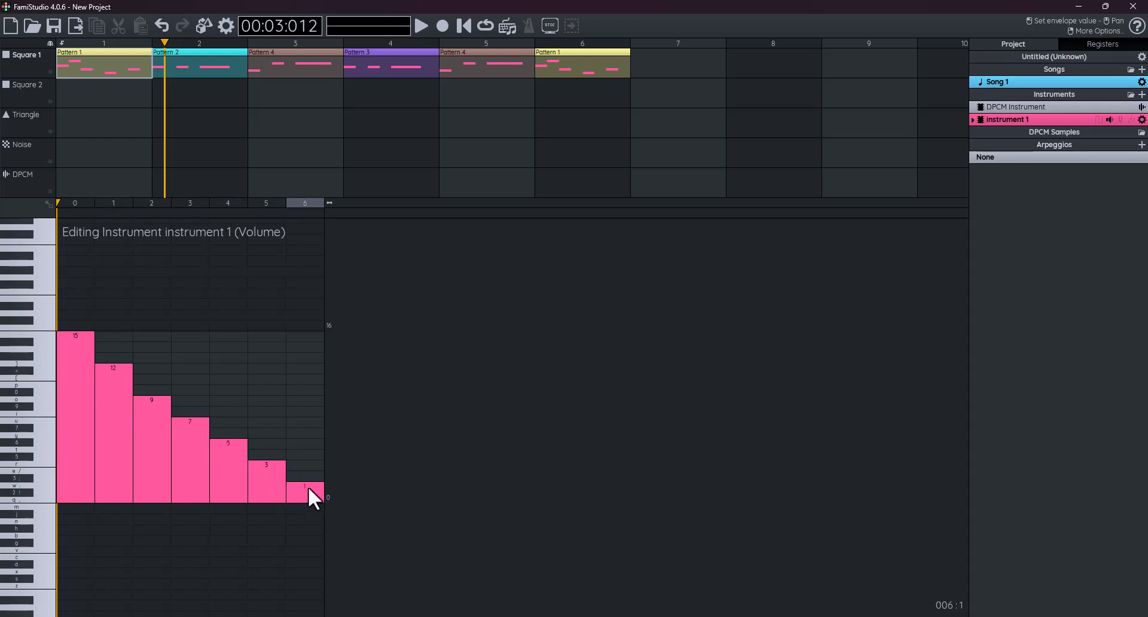
pyautogui.moveTo(308, 486); pyautogui.dragTo(312, 507)
pyautogui.click(16, 436)
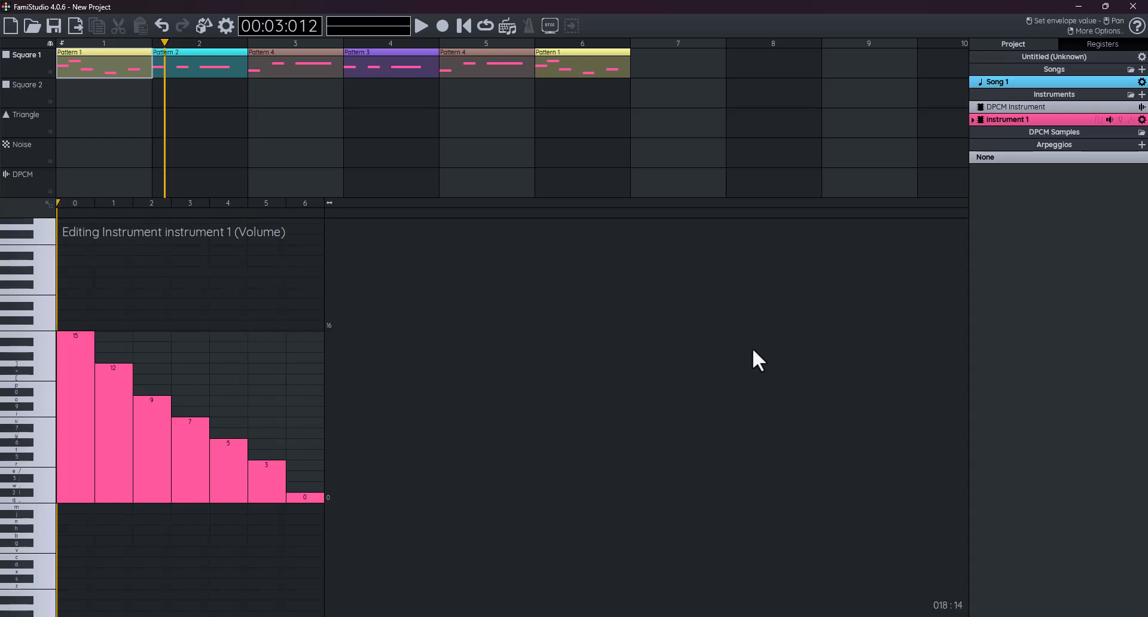
# - Switch to the duty cycle envelope and raise its first steps to 1, 2 and 3, previewing by ear
pyautogui.click(1098, 119)
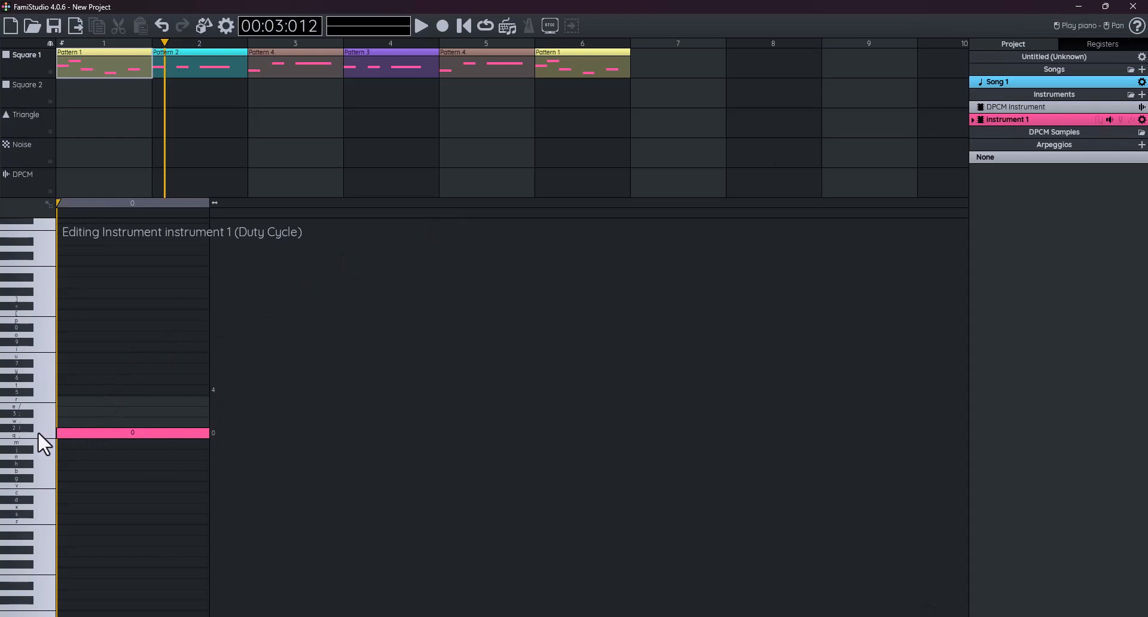
pyautogui.click(38, 398)
pyautogui.click(38, 411)
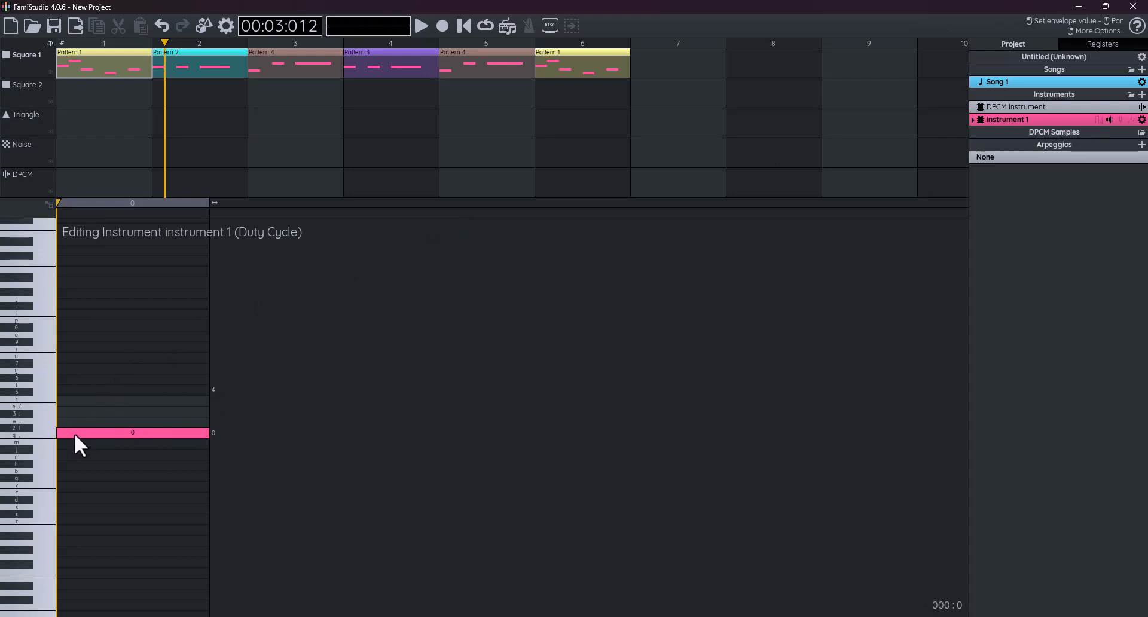
pyautogui.moveTo(74, 430); pyautogui.dragTo(78, 417)
pyautogui.click(40, 416)
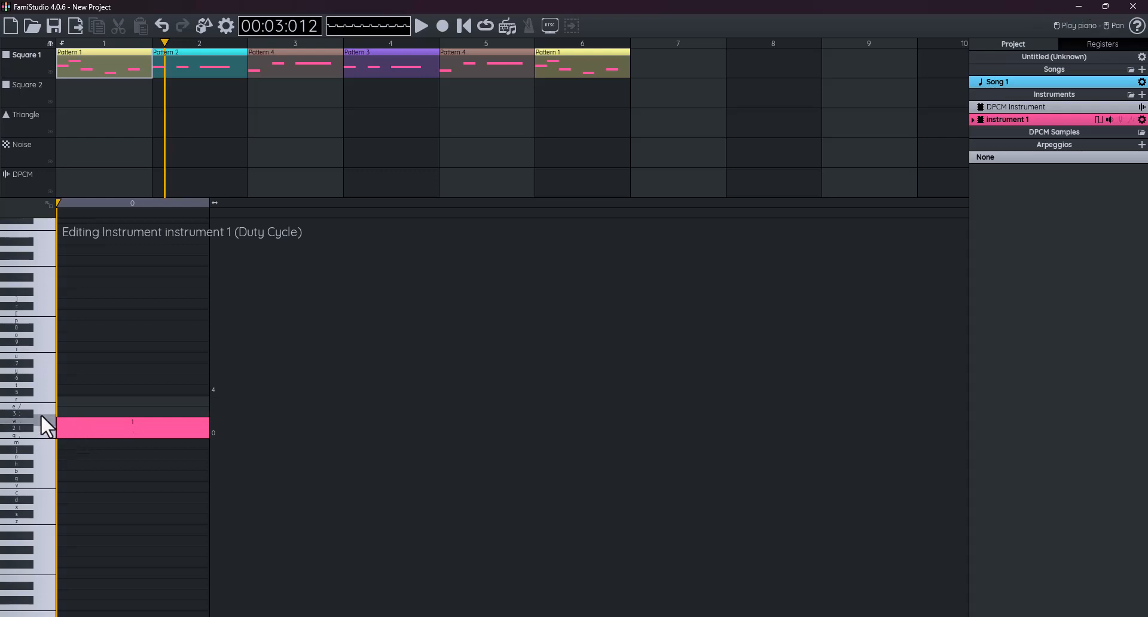
pyautogui.moveTo(89, 425); pyautogui.dragTo(93, 409)
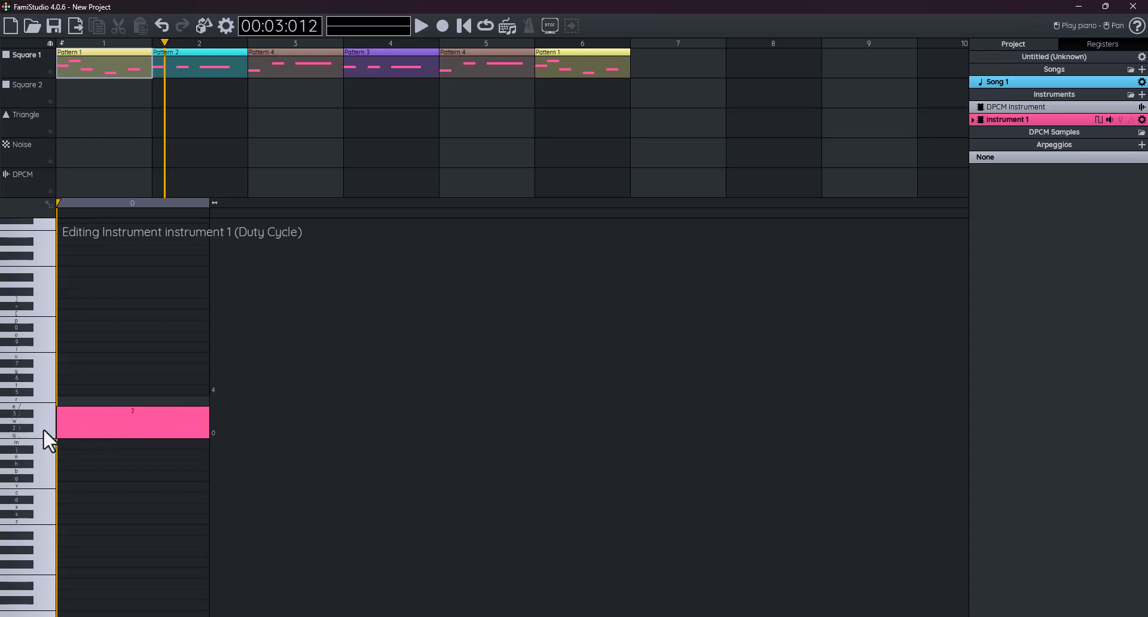
pyautogui.moveTo(112, 421); pyautogui.dragTo(112, 403)
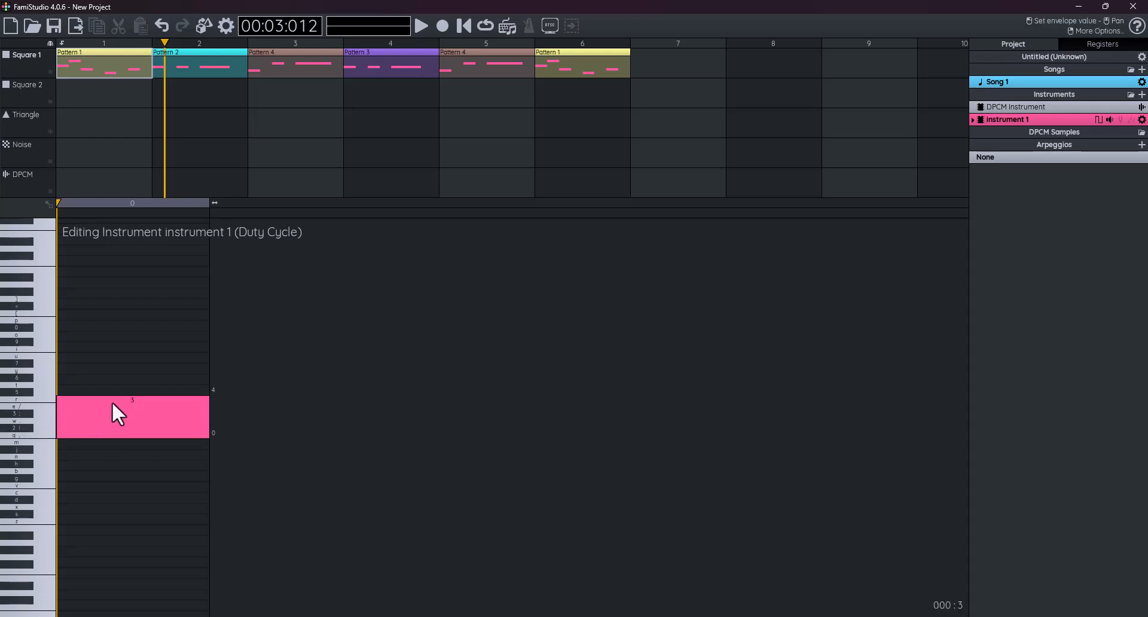
# - Rework the duty cycle values, trying 0, 1, 2 and 3 before setting a step back to 2
pyautogui.moveTo(111, 406); pyautogui.dragTo(111, 437)
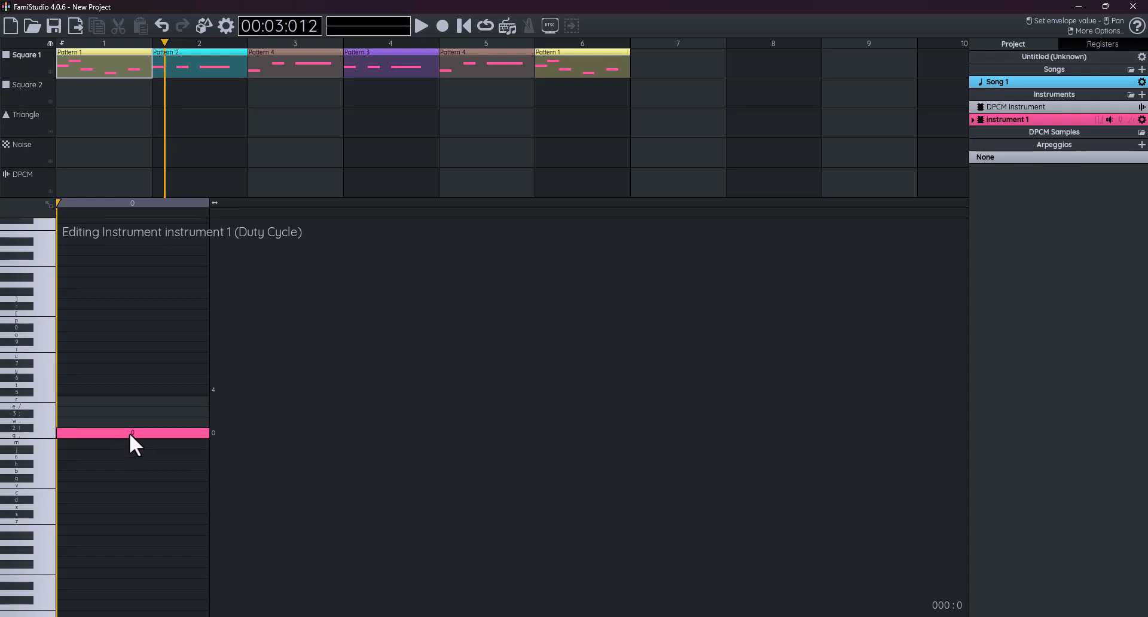
pyautogui.click(86, 426)
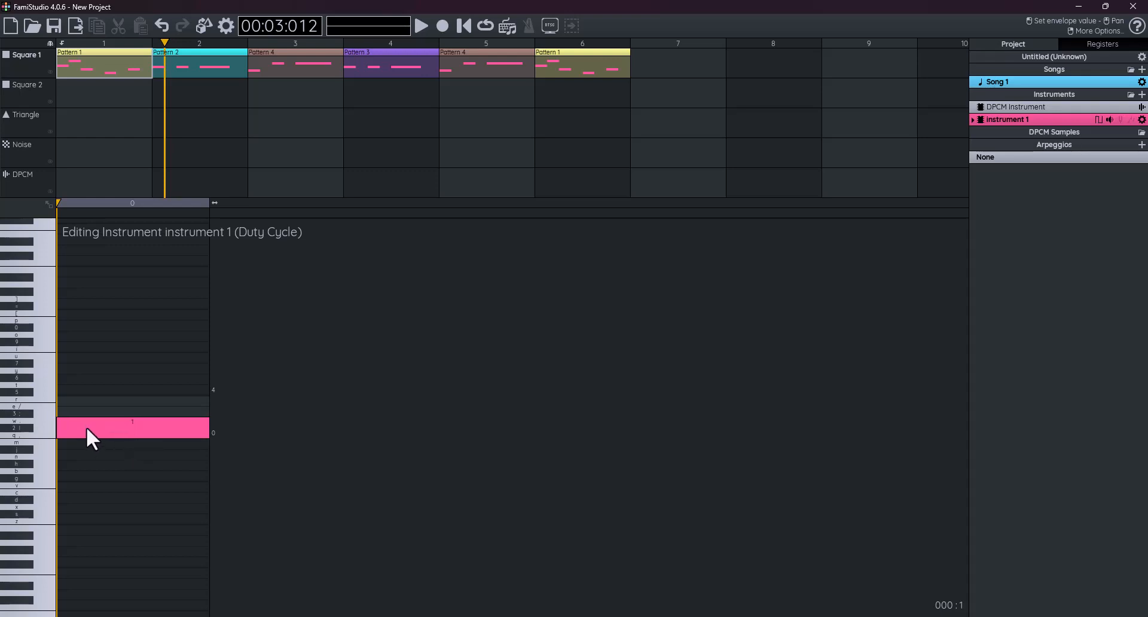
pyautogui.click(89, 436)
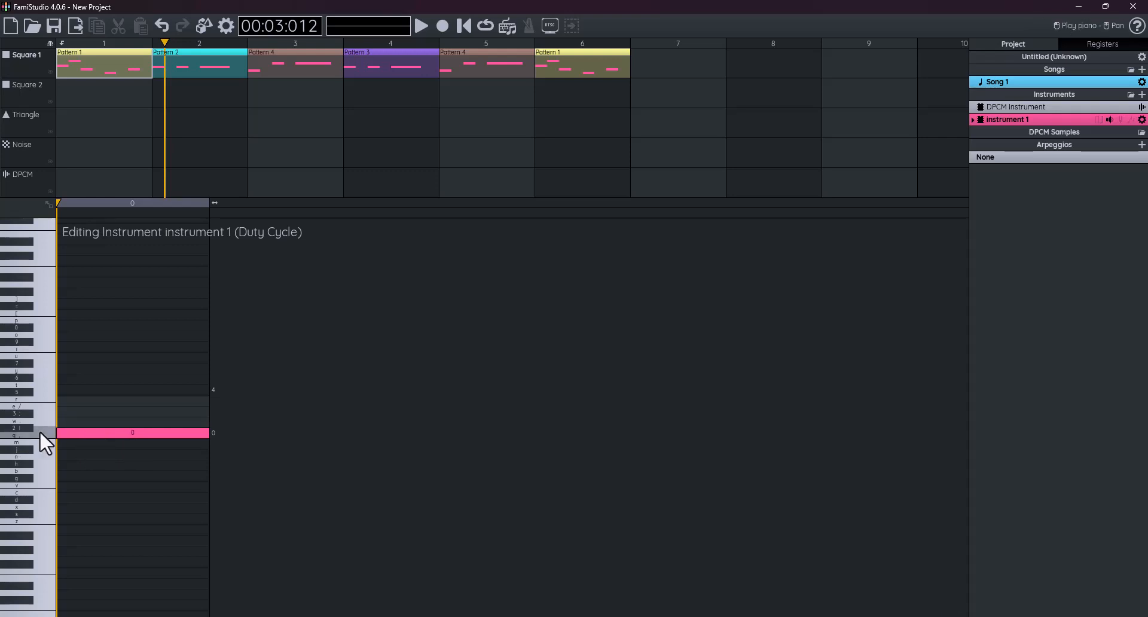
pyautogui.click(113, 424)
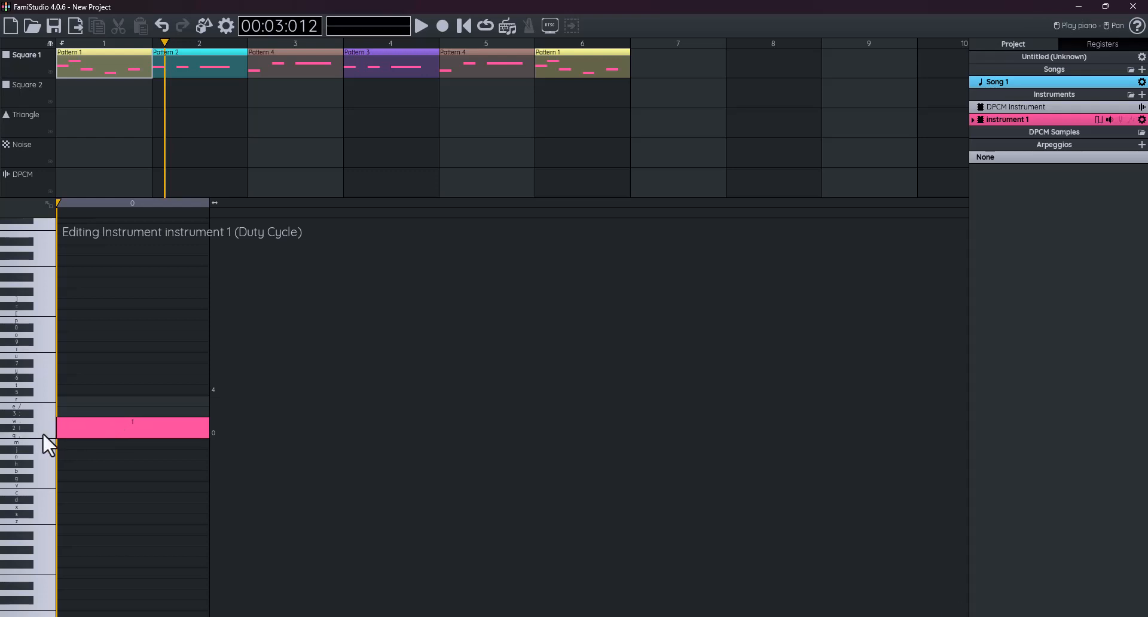
pyautogui.click(104, 411)
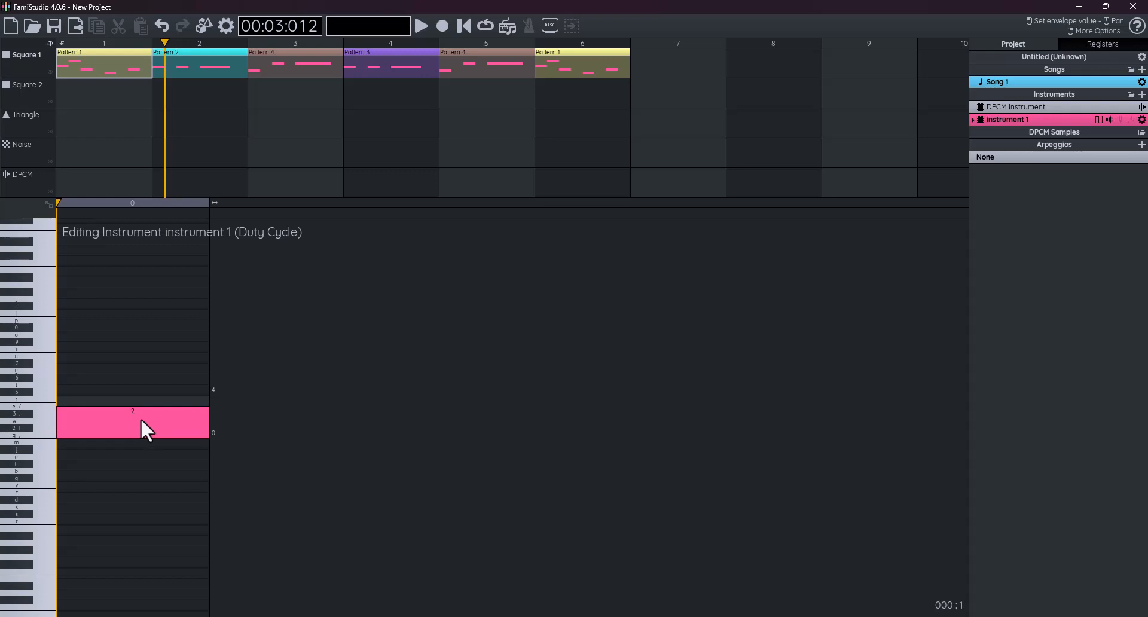
pyautogui.click(140, 396)
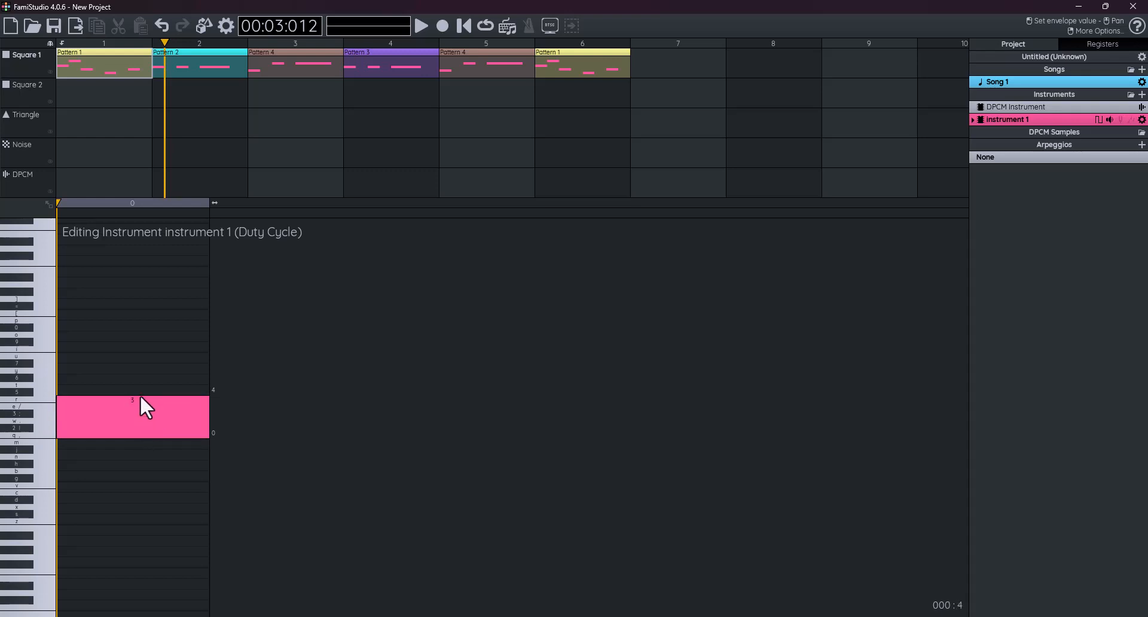
pyautogui.click(41, 431)
pyautogui.moveTo(91, 412)
pyautogui.mouseDown()
pyautogui.moveTo(102, 409)
pyautogui.moveTo(104, 439)
pyautogui.moveTo(108, 412)
pyautogui.mouseUp()
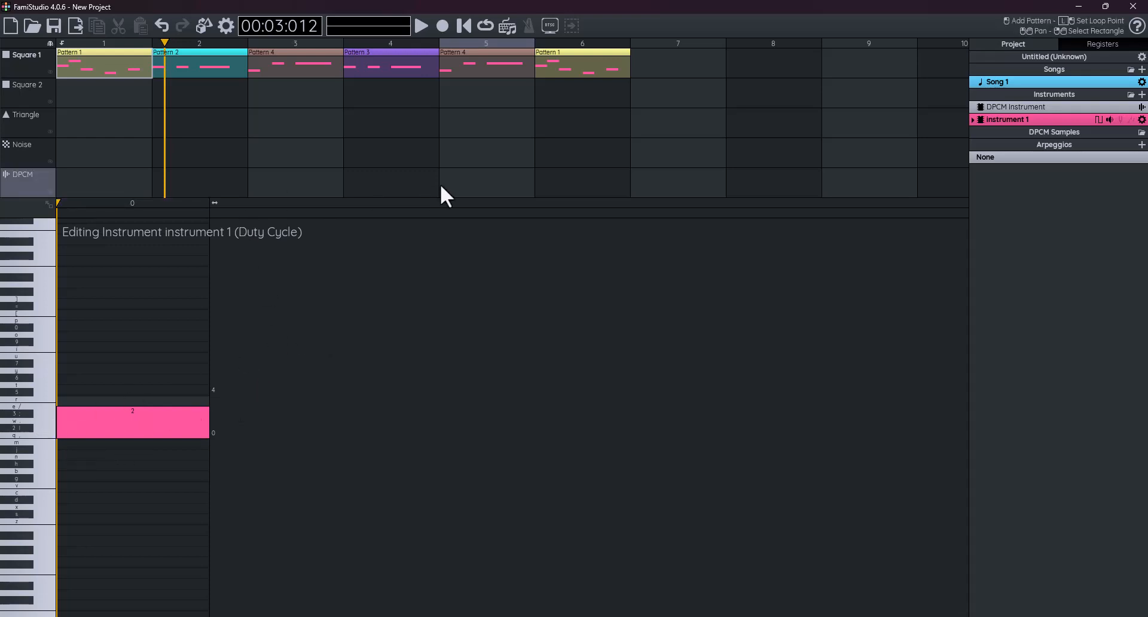
# - Lengthen the duty envelope to five steps reading 3, 2, 1, 0, 0, preview it, then show the pitch envelope
pyautogui.moveTo(216, 201); pyautogui.dragTo(828, 206)
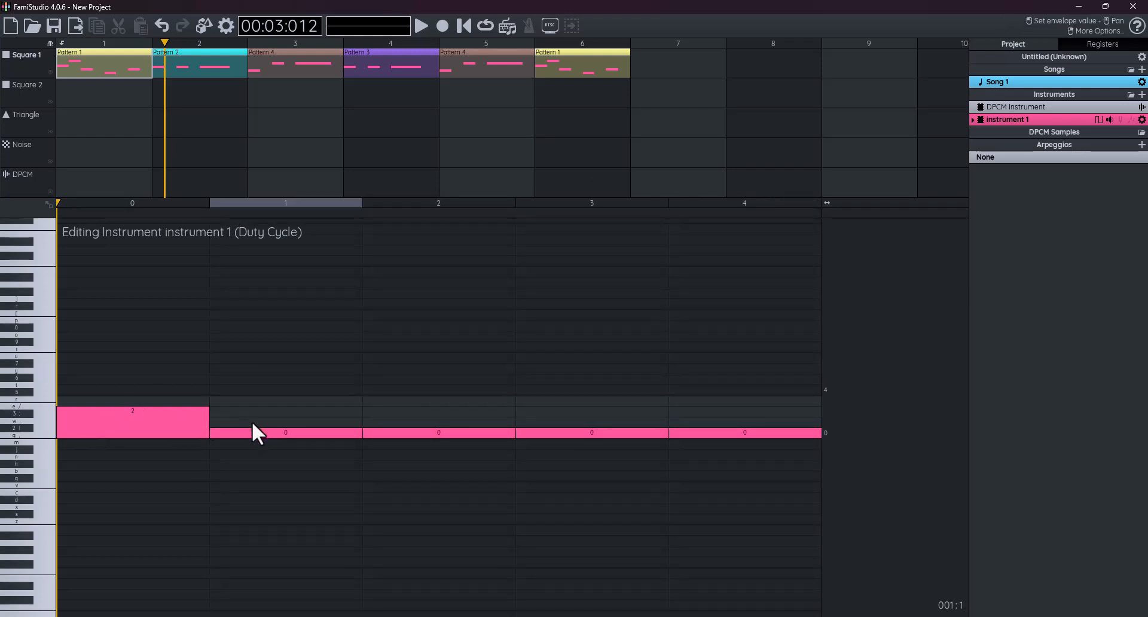
pyautogui.click(175, 400)
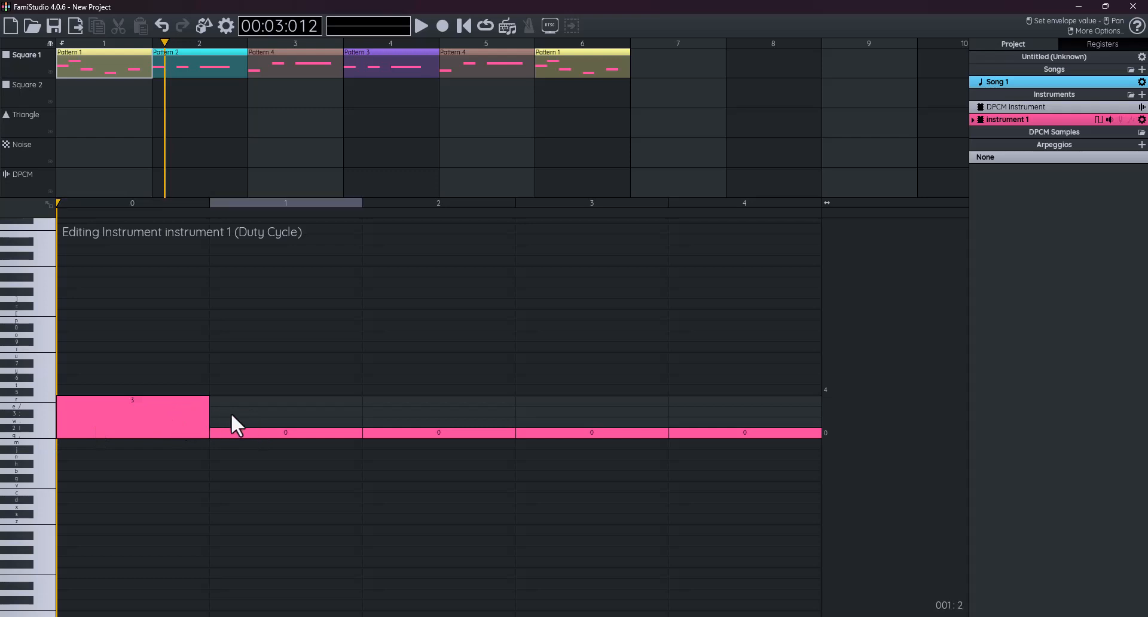
pyautogui.click(232, 410)
pyautogui.click(425, 420)
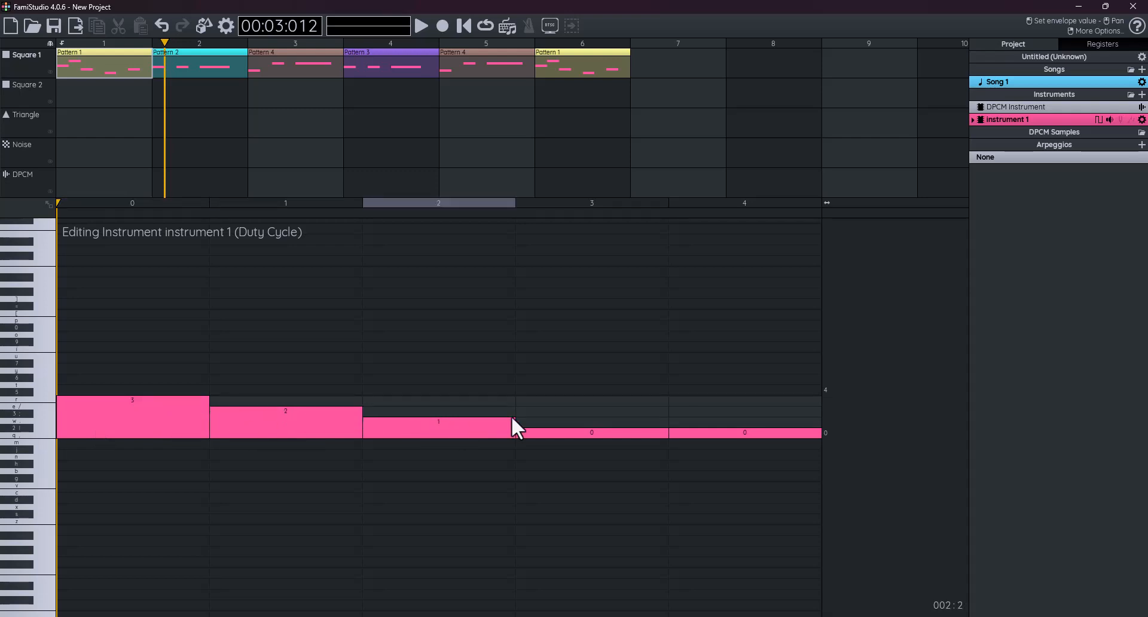
pyautogui.click(29, 442)
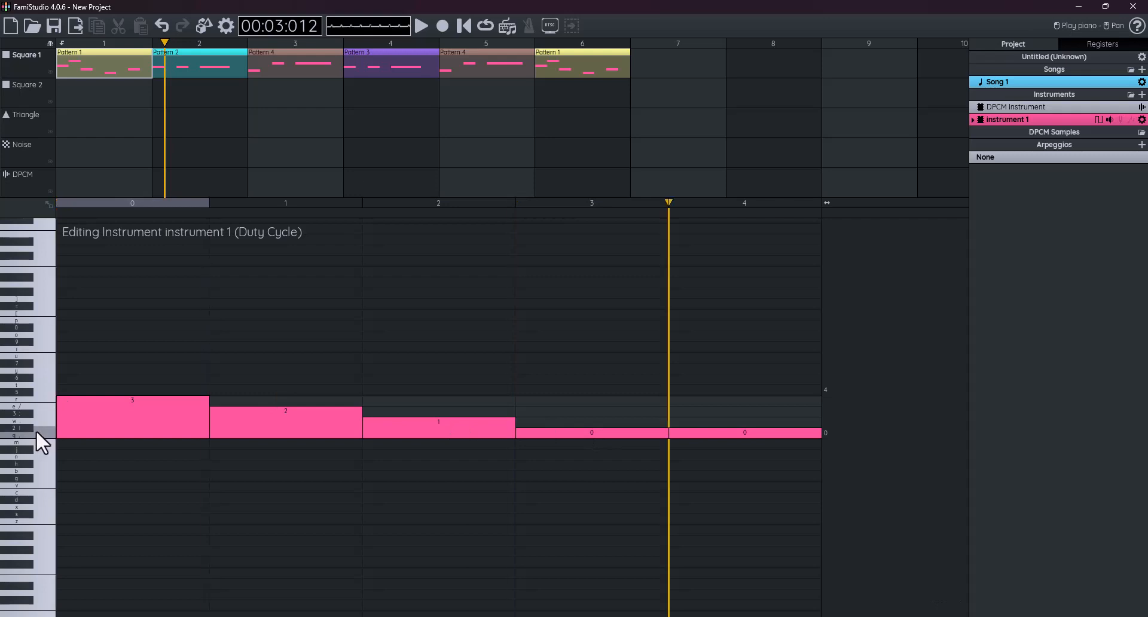
pyautogui.click(37, 430)
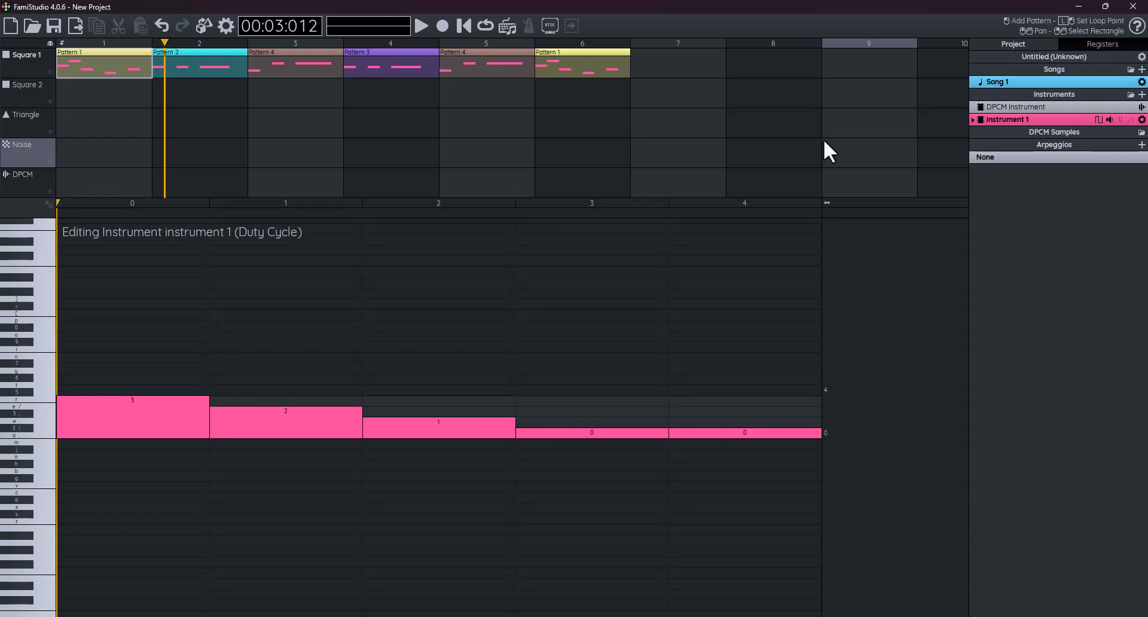
pyautogui.click(1120, 120)
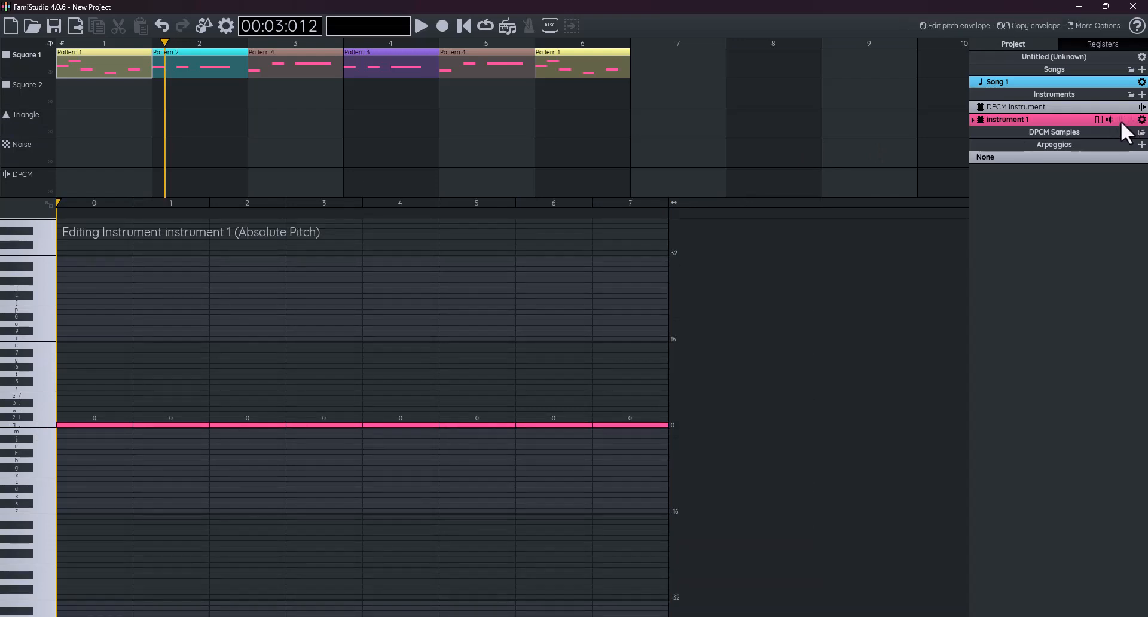
# - Open the arpeggio envelope, try +3 and +12 on its first step, then return it to 0
pyautogui.click(1132, 119)
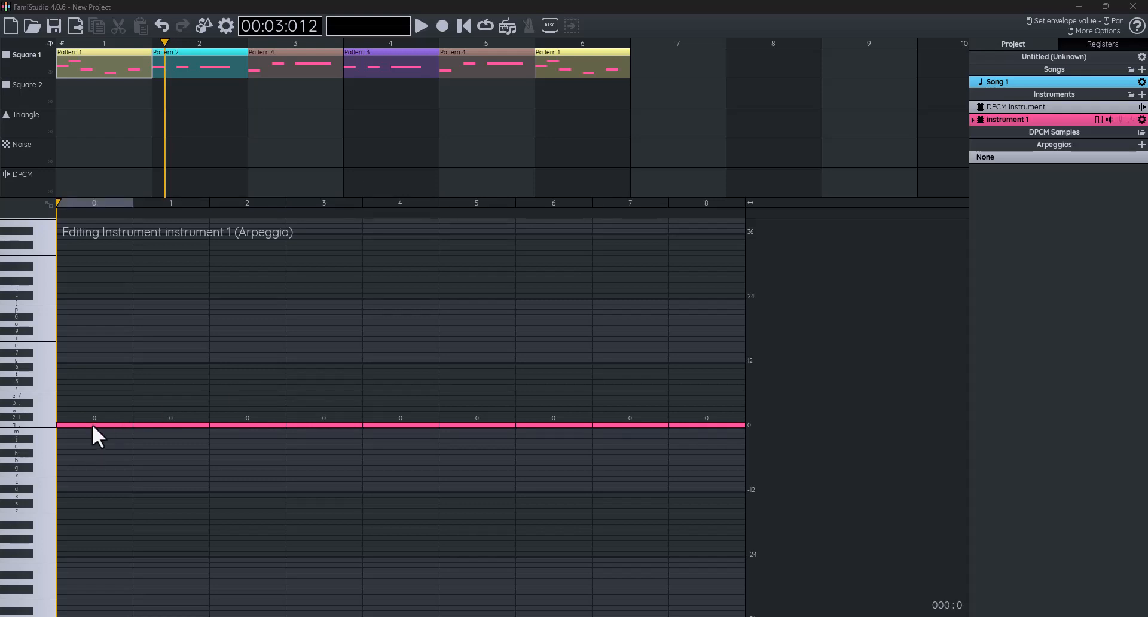
pyautogui.moveTo(92, 421); pyautogui.dragTo(92, 410)
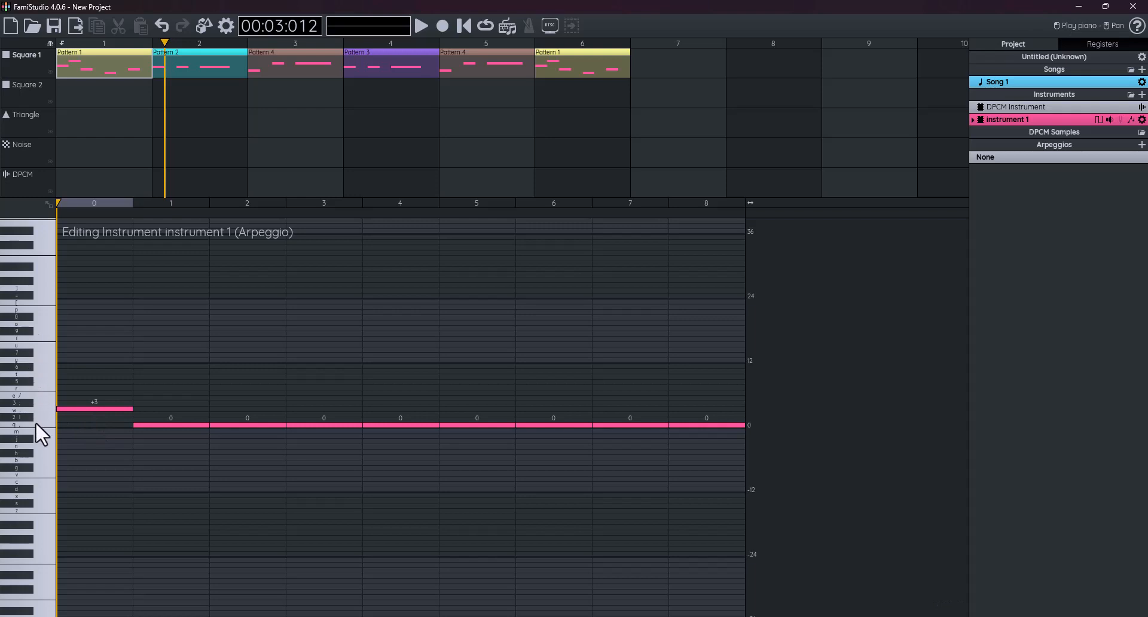
pyautogui.moveTo(99, 423); pyautogui.dragTo(100, 426)
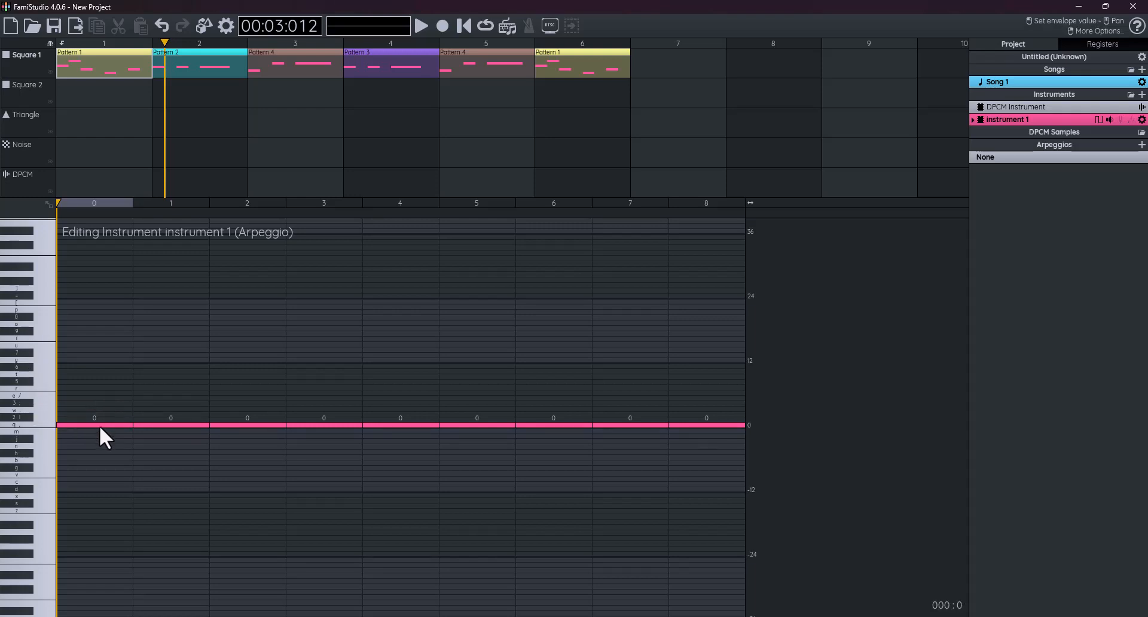
pyautogui.moveTo(100, 425); pyautogui.dragTo(103, 361)
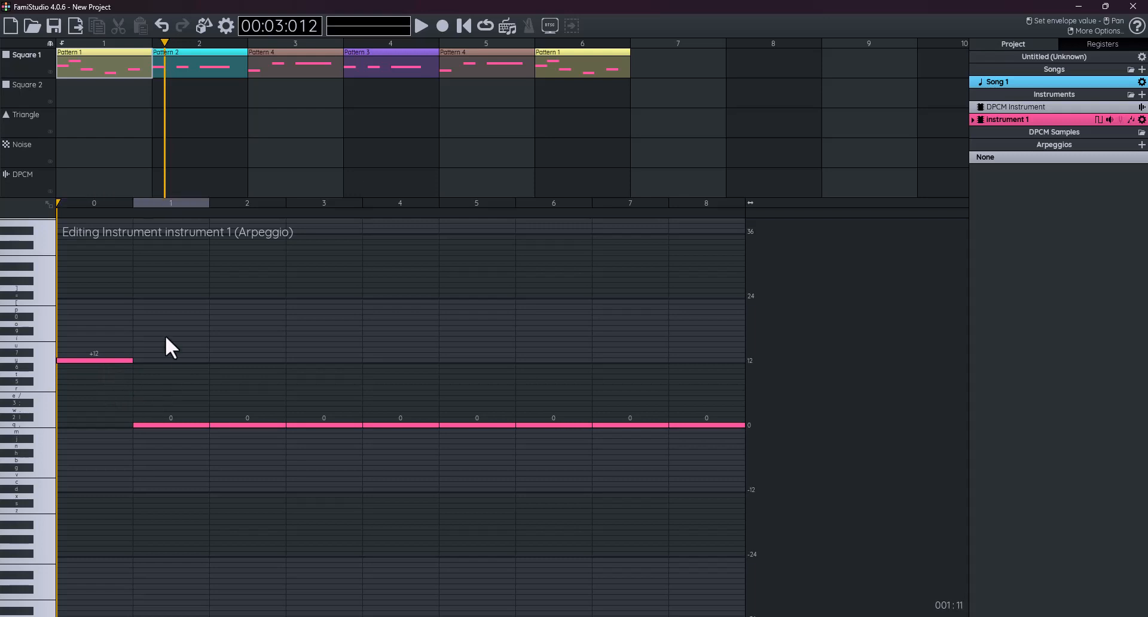
pyautogui.click(39, 426)
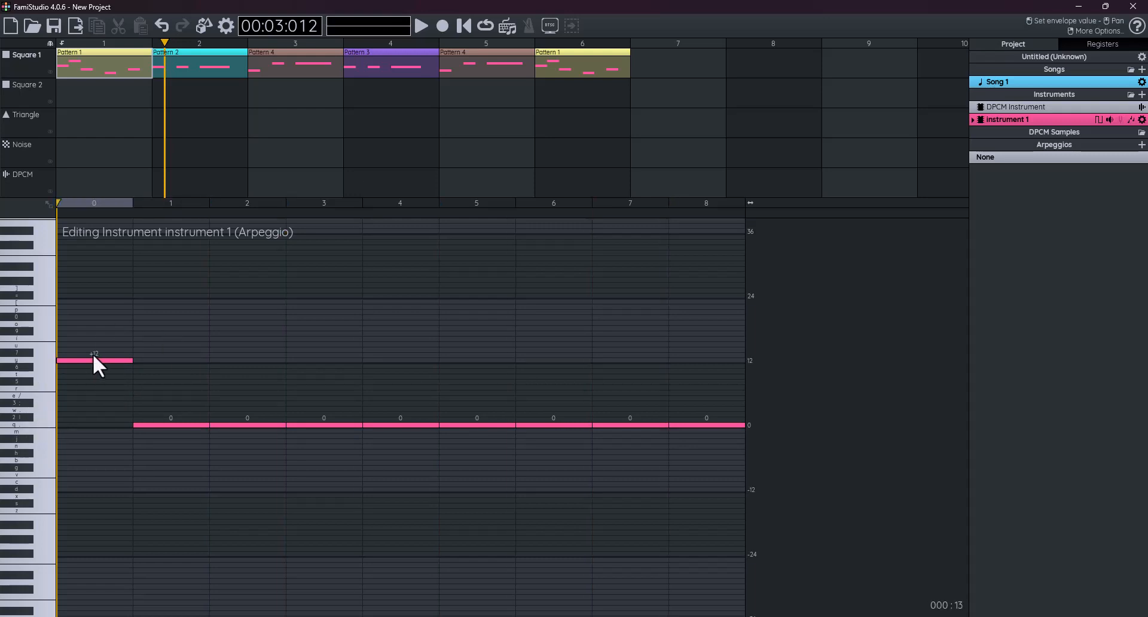
pyautogui.click(105, 419)
pyautogui.moveTo(104, 421); pyautogui.dragTo(105, 425)
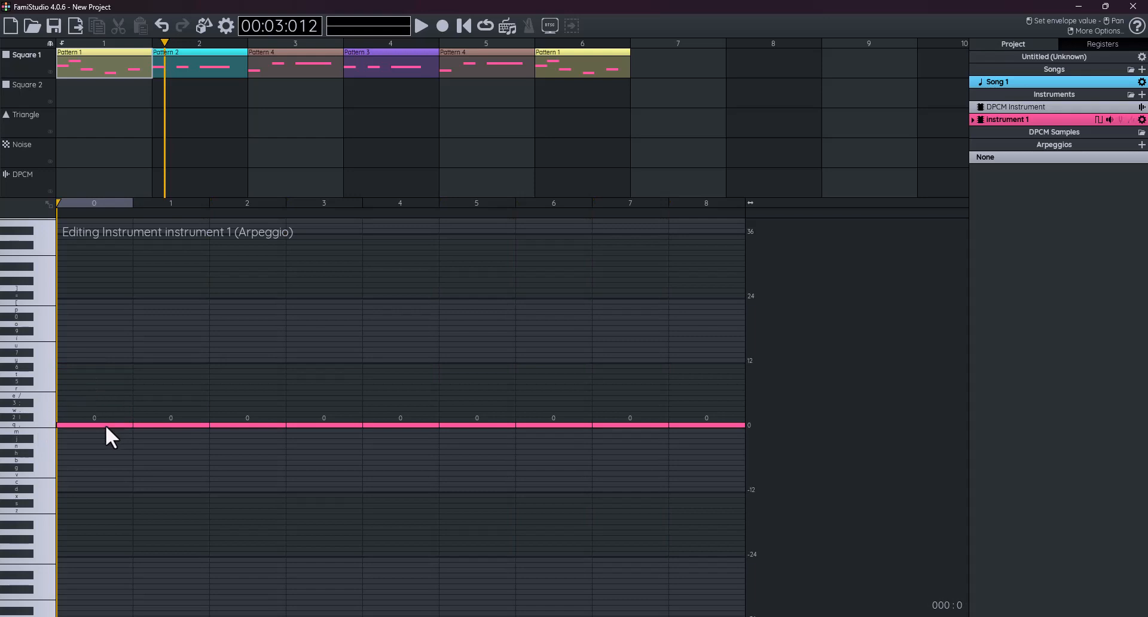
pyautogui.click(42, 426)
pyautogui.click(43, 426)
# - Set arpeggio steps two to four to +4, +7, +12, preview, and shorten the envelope to four steps
pyautogui.moveTo(154, 424); pyautogui.dragTo(156, 404)
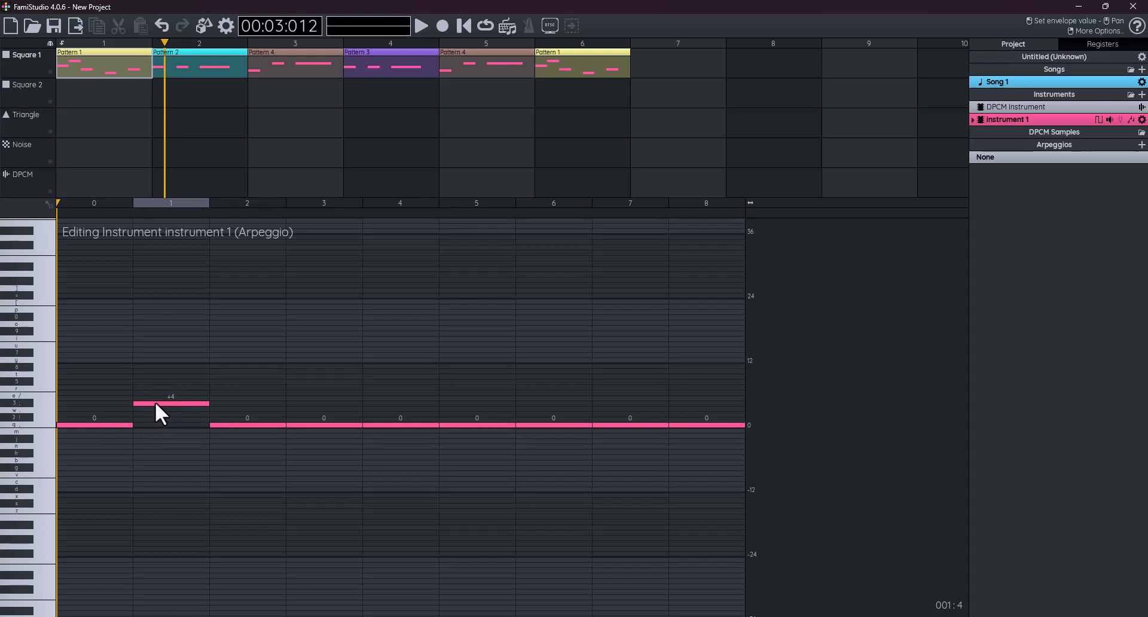
pyautogui.moveTo(227, 424); pyautogui.dragTo(230, 387)
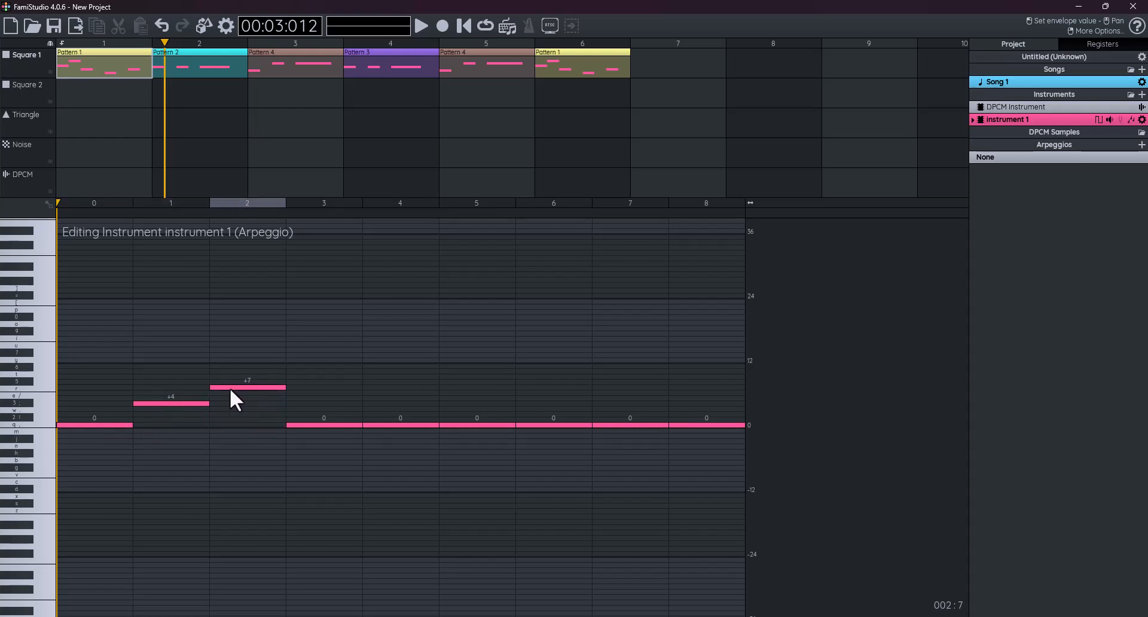
pyautogui.moveTo(293, 422); pyautogui.dragTo(299, 359)
pyautogui.click(43, 426)
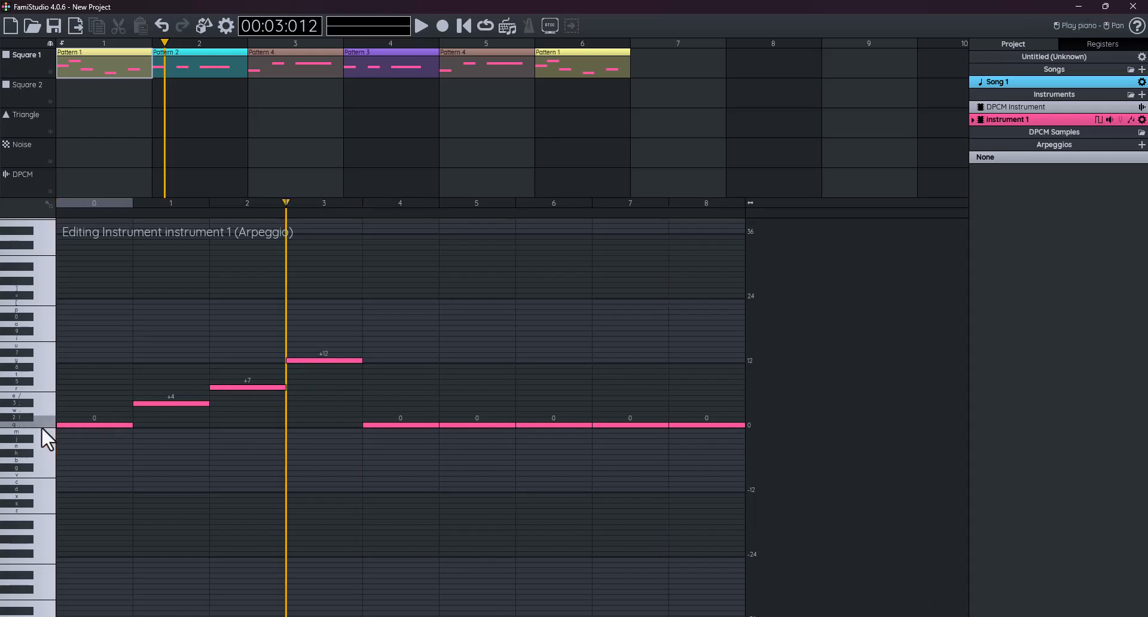
pyautogui.click(42, 427)
pyautogui.click(42, 426)
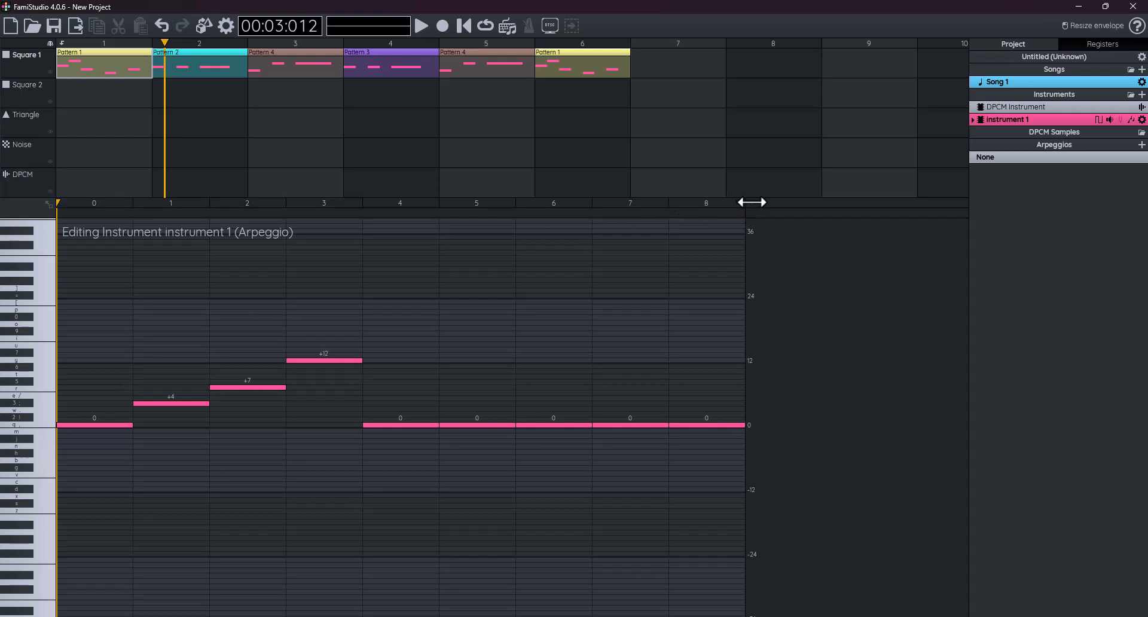
pyautogui.moveTo(752, 202); pyautogui.dragTo(367, 204)
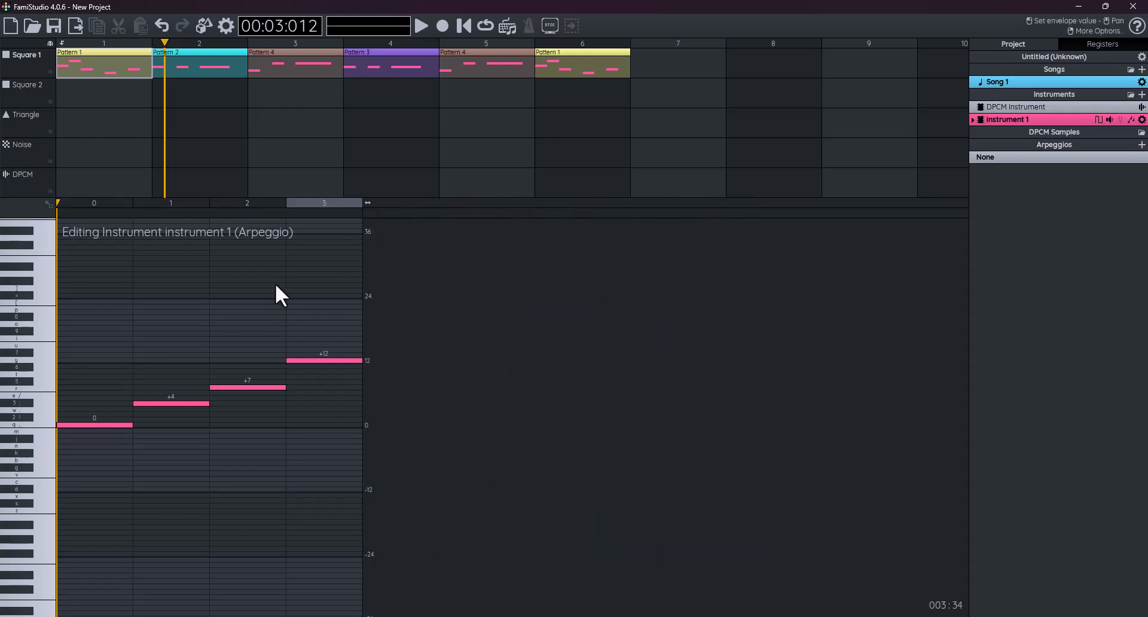
# - Place the arpeggio loop point at the envelope's first step and preview the repeating 0, +4, +7, +12 pattern
pyautogui.click(35, 423)
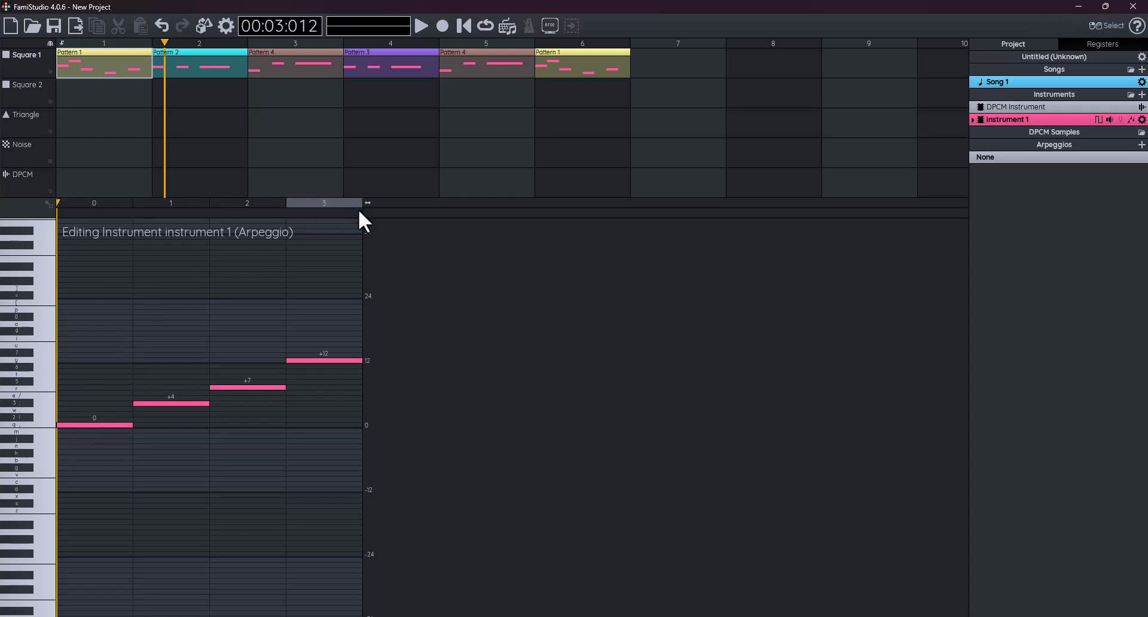
pyautogui.click(360, 213)
pyautogui.moveTo(307, 213); pyautogui.dragTo(114, 216)
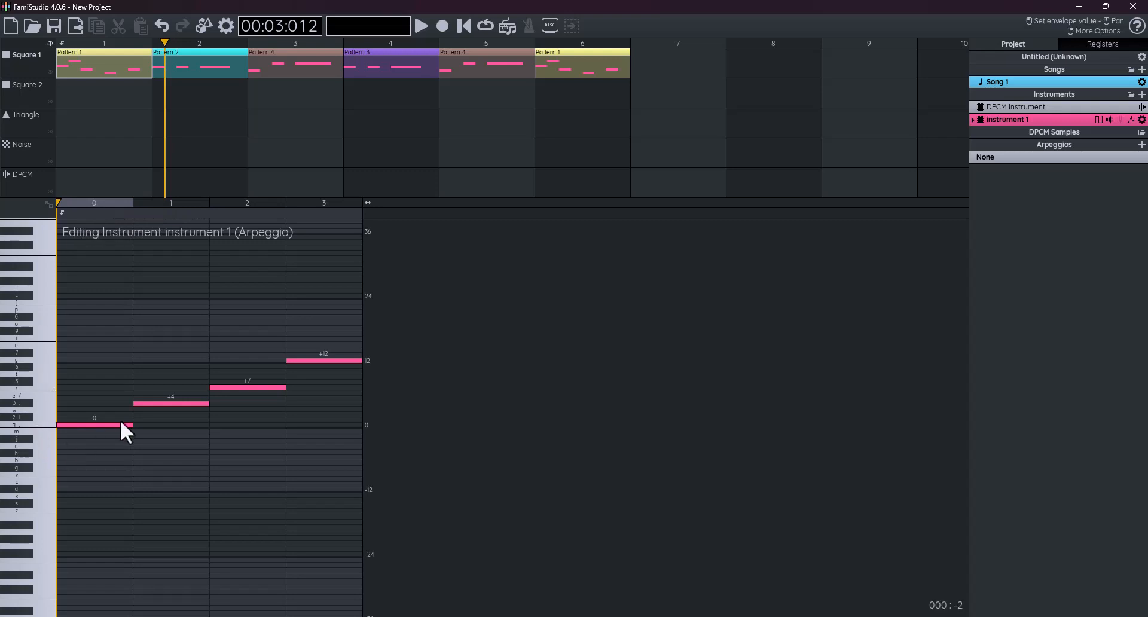
pyautogui.click(38, 424)
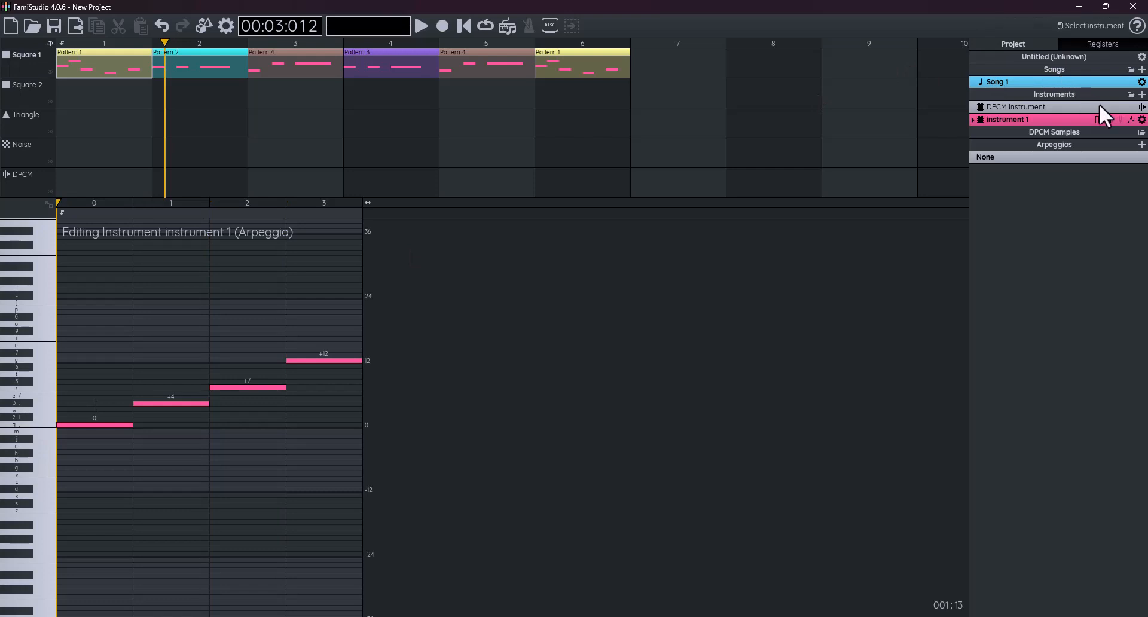
# - Redraw the volume envelope to 15, 12, 7, 6, 6, 7, 7 and preview it on several notes
pyautogui.click(1110, 120)
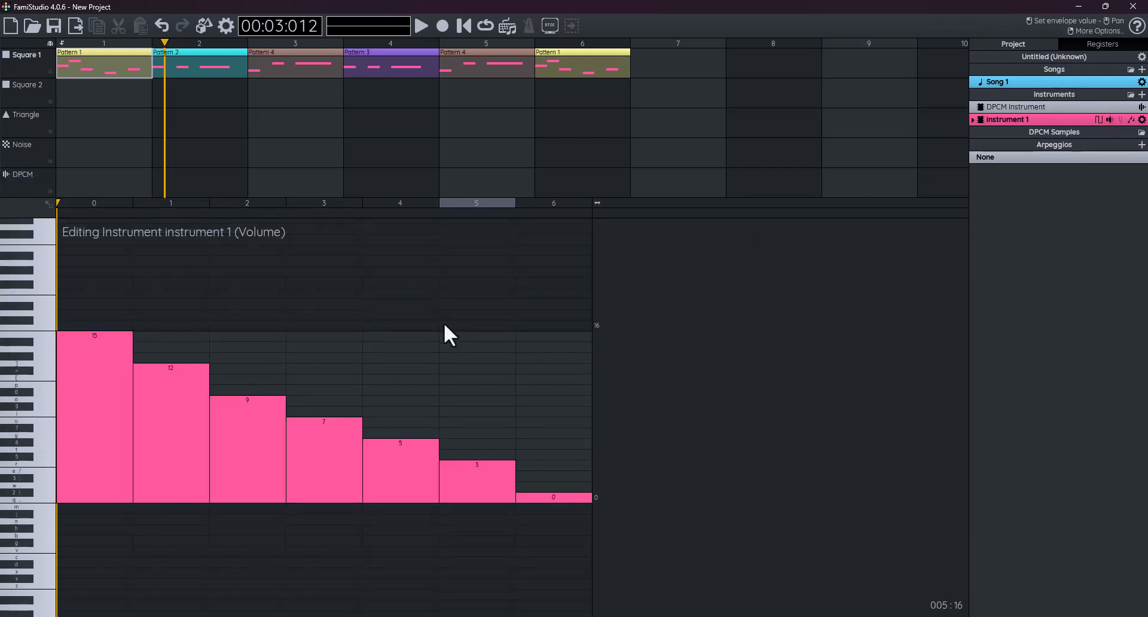
pyautogui.moveTo(258, 424)
pyautogui.mouseDown()
pyautogui.moveTo(415, 441)
pyautogui.moveTo(547, 427)
pyautogui.mouseUp()
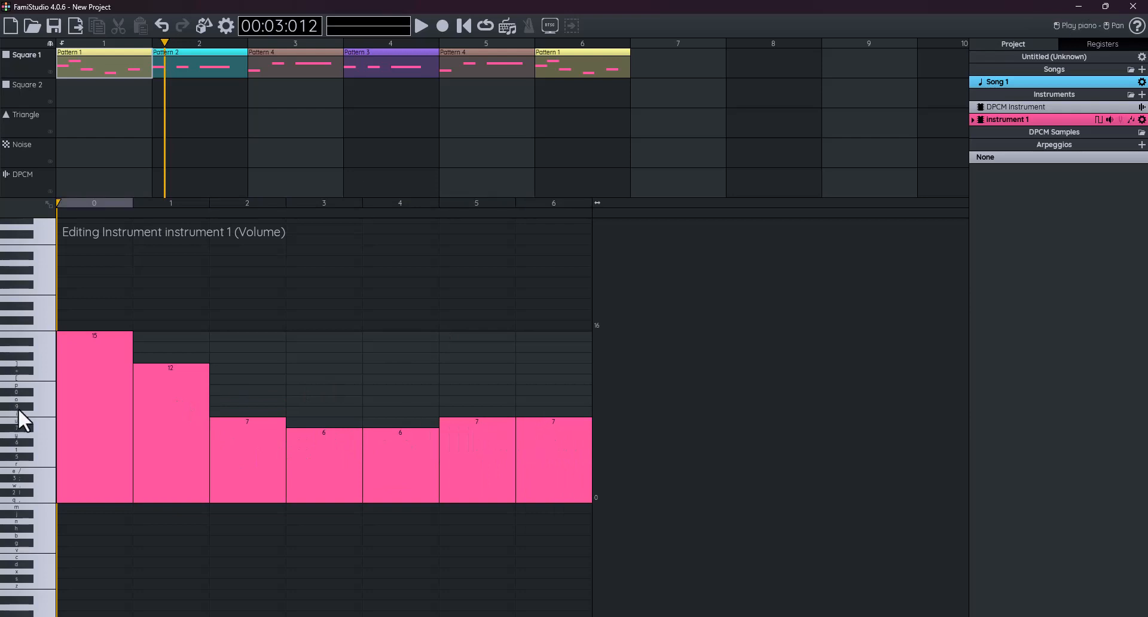
pyautogui.click(37, 411)
pyautogui.click(34, 487)
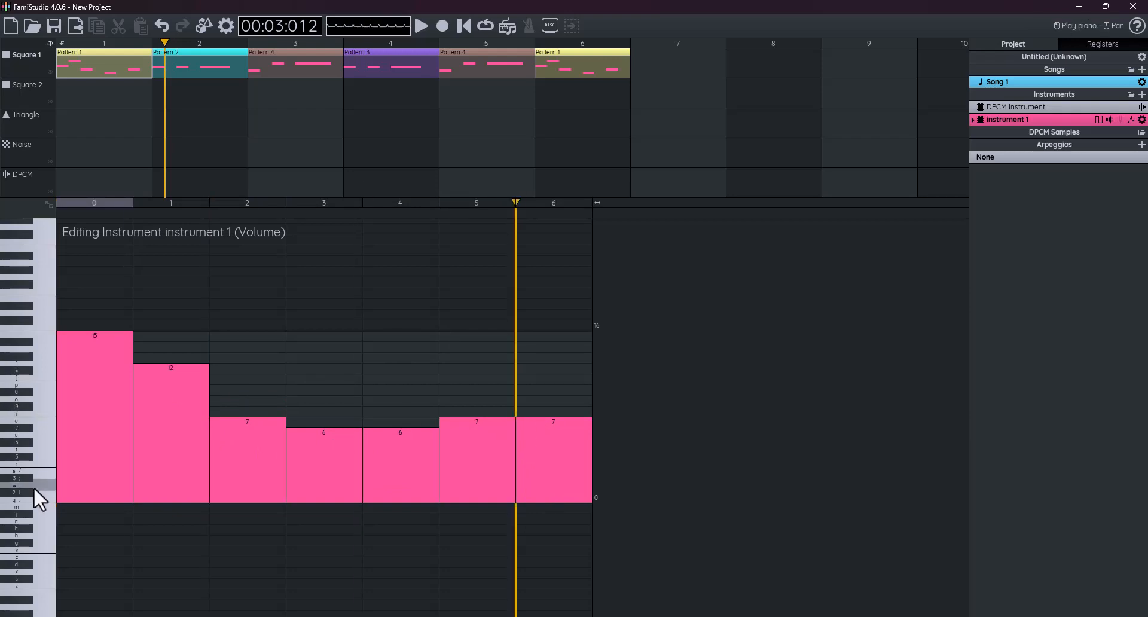
pyautogui.click(34, 497)
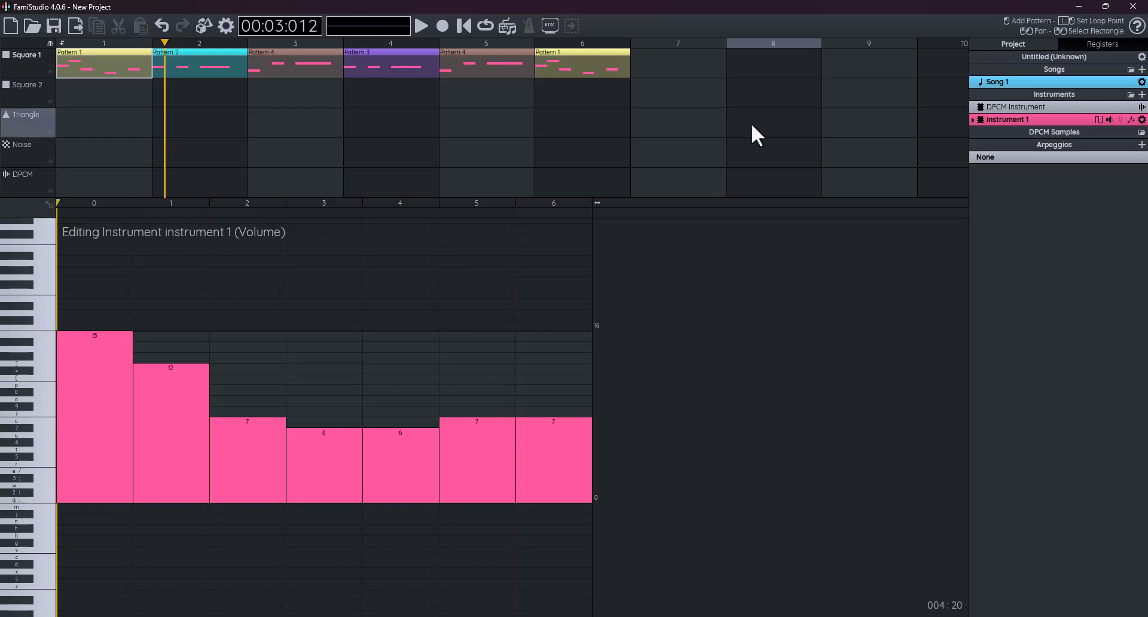
# - Return to the arpeggio envelope and preview it on low and high notes
pyautogui.click(1131, 120)
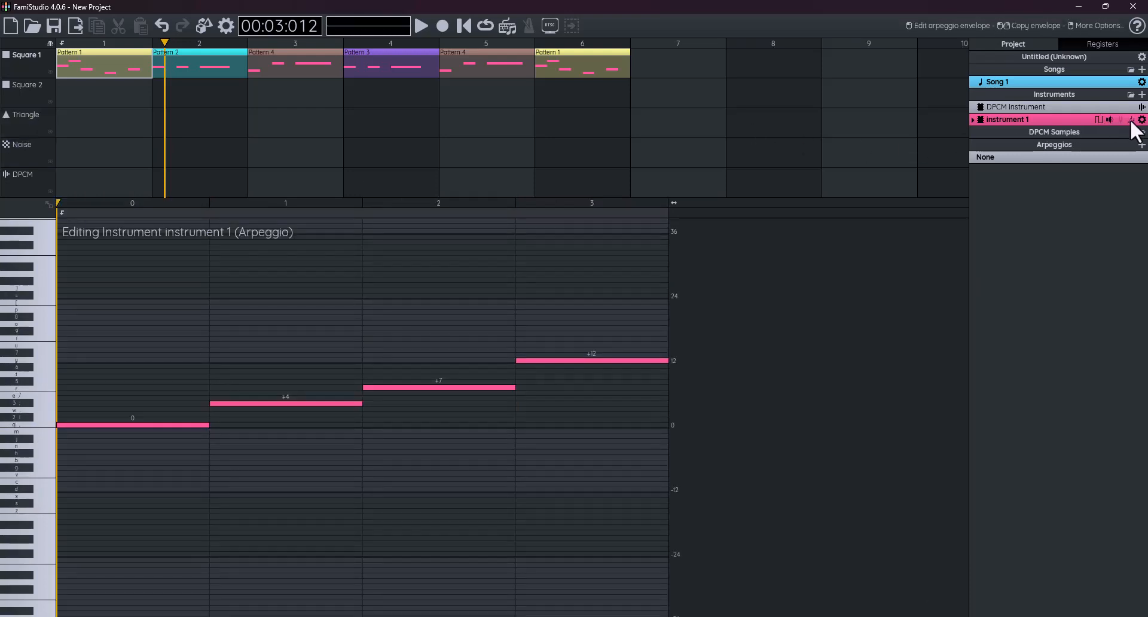
pyautogui.click(23, 476)
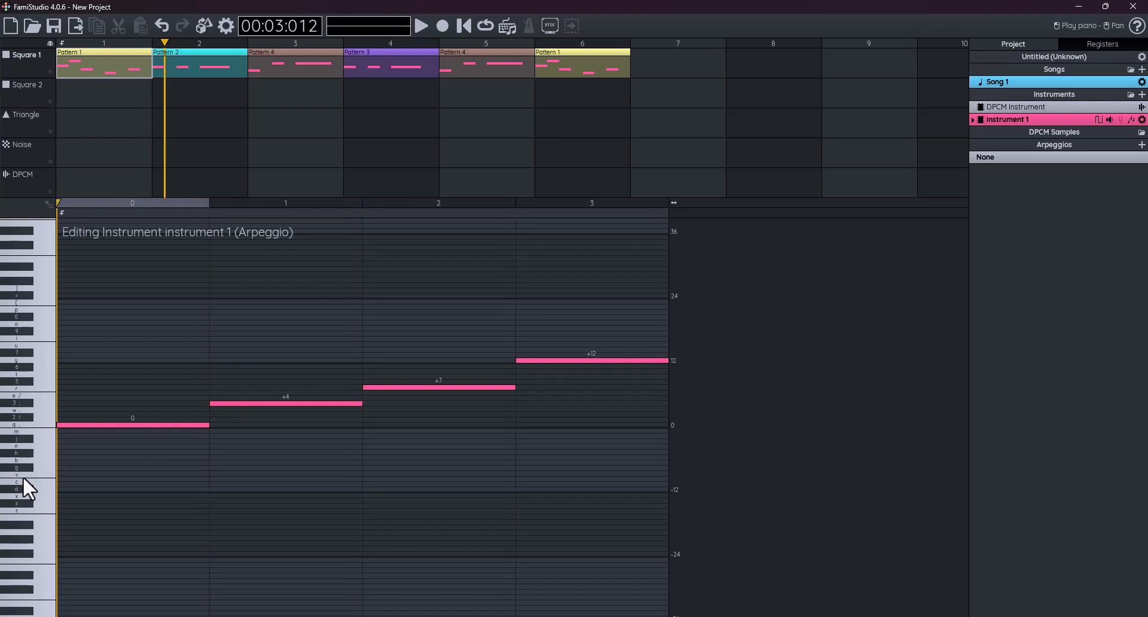
pyautogui.click(33, 518)
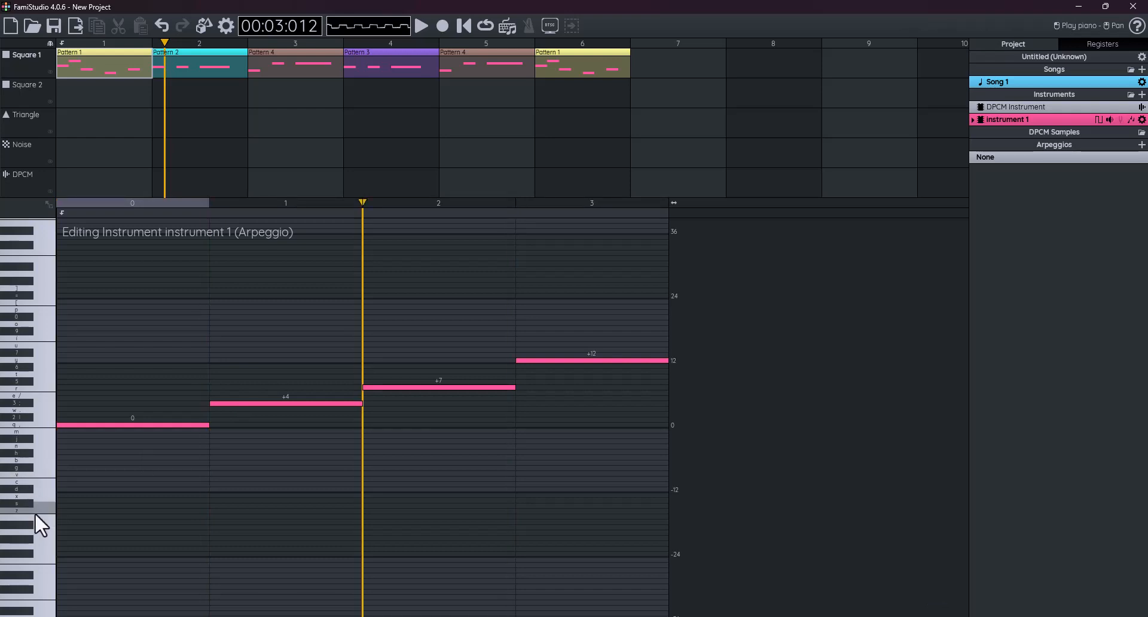
pyautogui.click(36, 423)
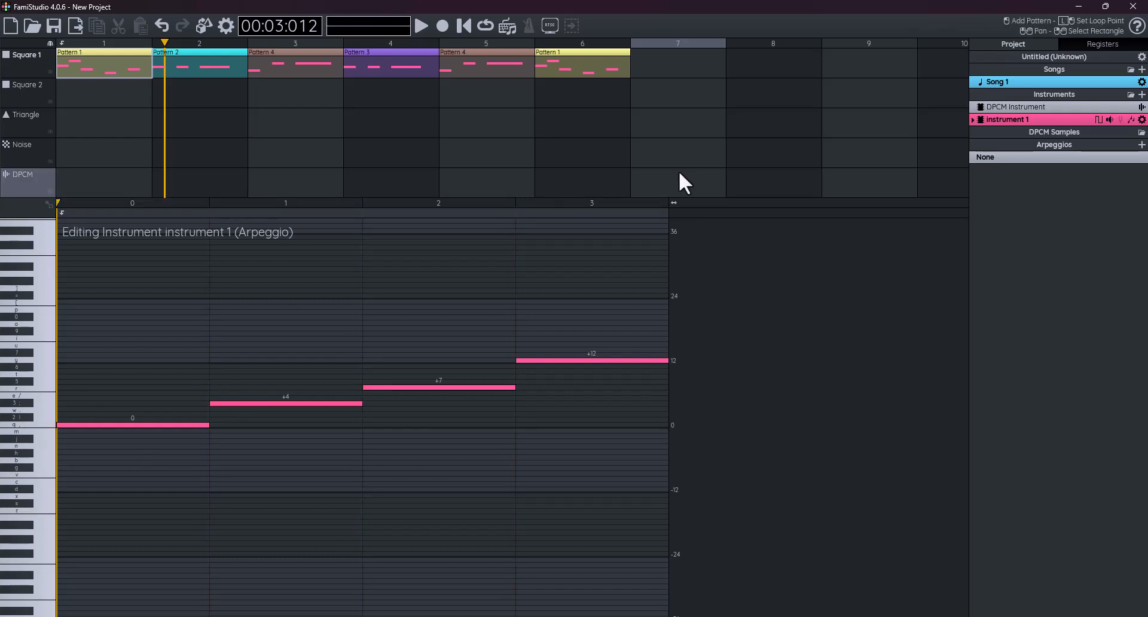